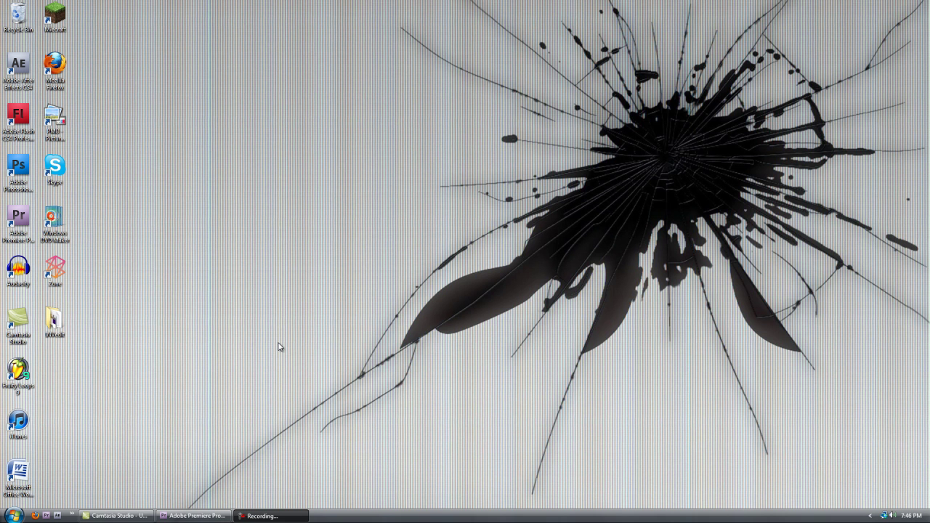
click(195, 516)
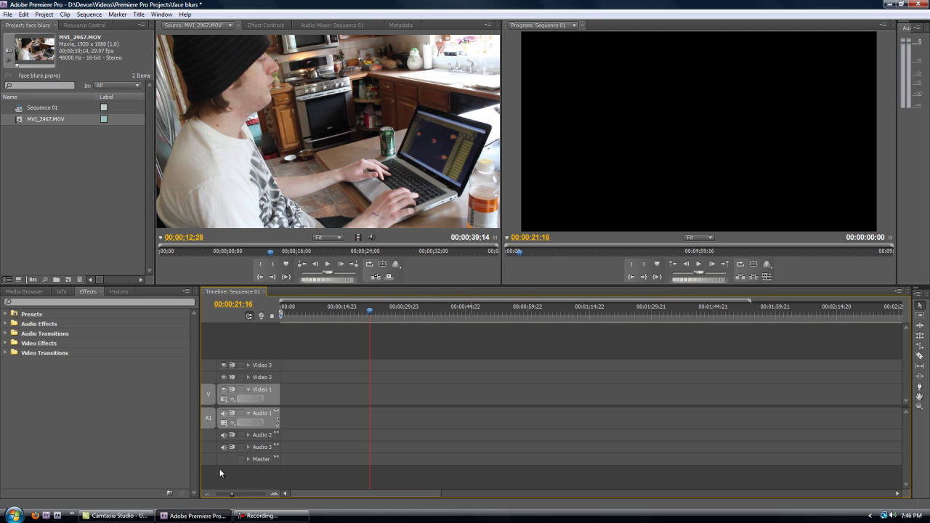
drag(300, 311, 306, 313)
drag(300, 311, 273, 312)
key(equal)
key(equal)
key(equal)
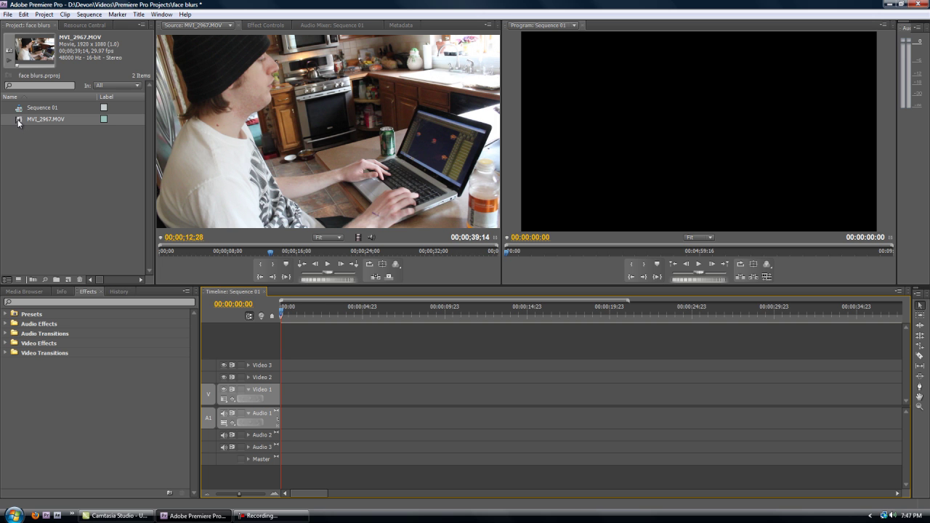
Place MVI_2967.MOV in Sequence 01 and ripple-delete everything before 00:00:15:18
drag(18, 122, 287, 391)
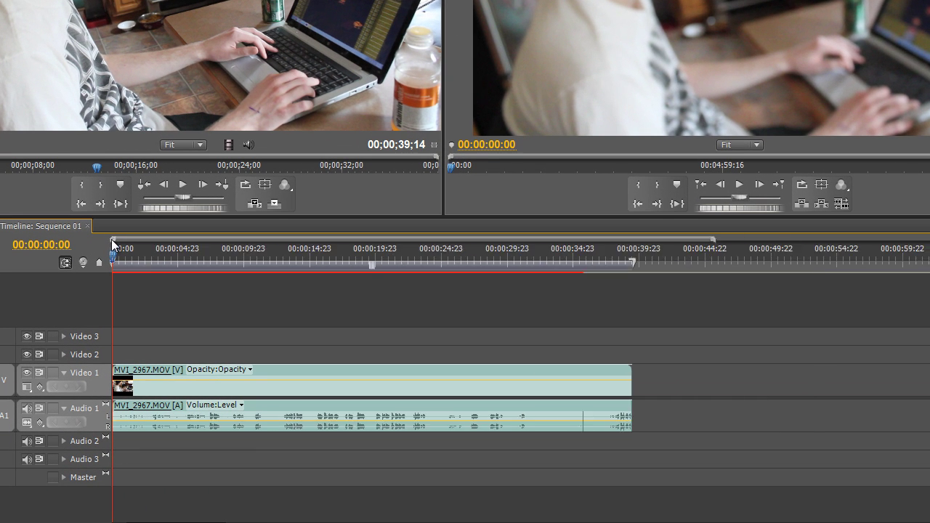
key(minus)
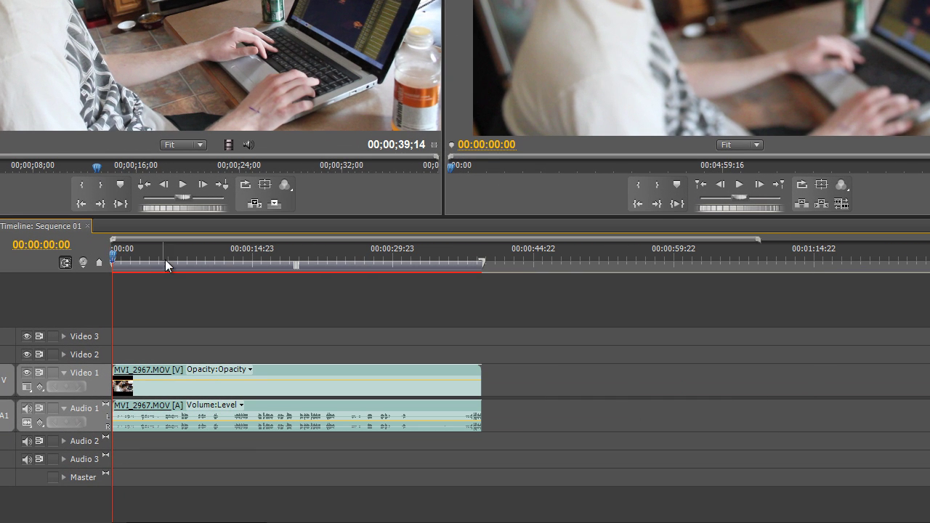
drag(165, 259, 260, 260)
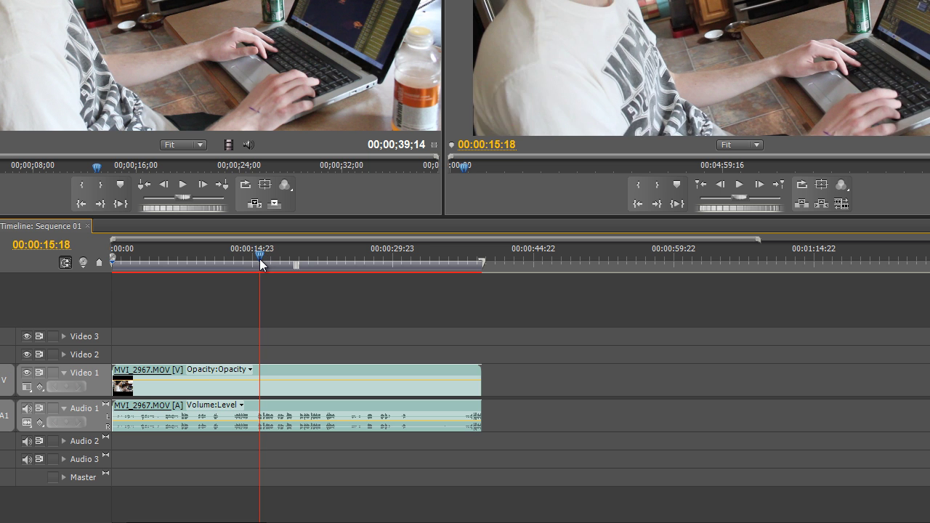
click(260, 379)
right_click(251, 382)
click(349, 1)
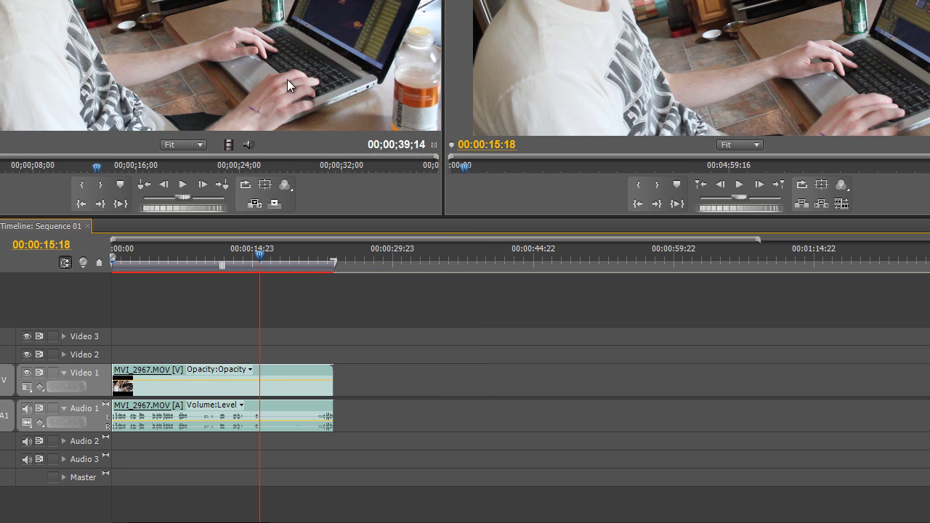
Split the clip at 00:00:02:17 and delete the remainder after the cut
click(120, 258)
drag(120, 257, 134, 259)
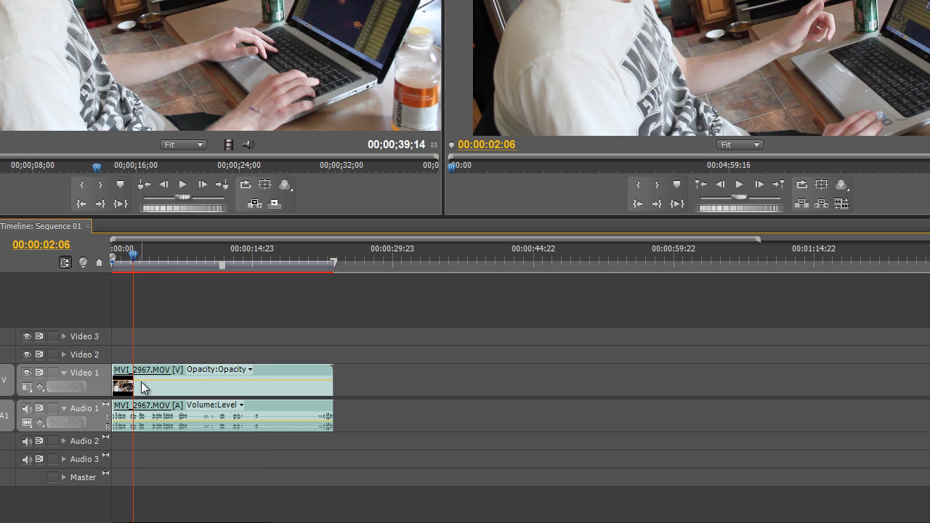
click(137, 255)
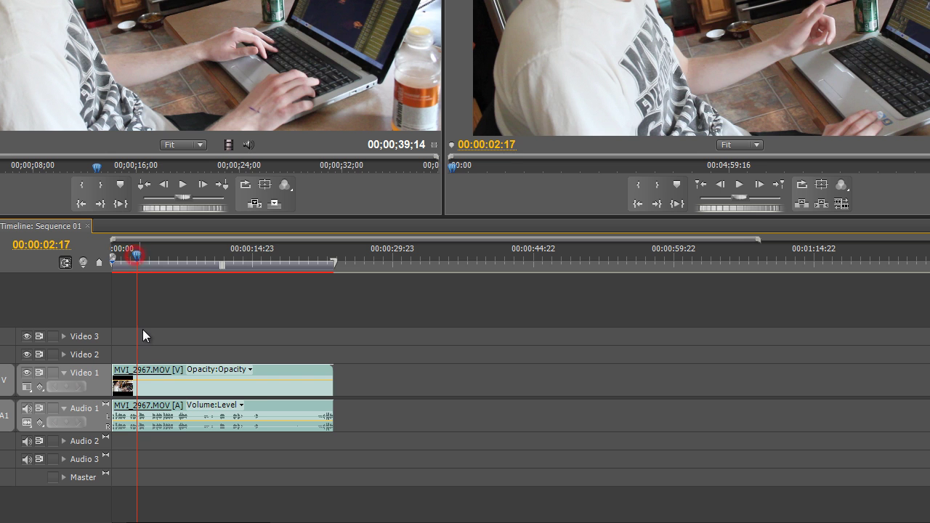
key(ctrl+k)
right_click(145, 369)
click(193, 0)
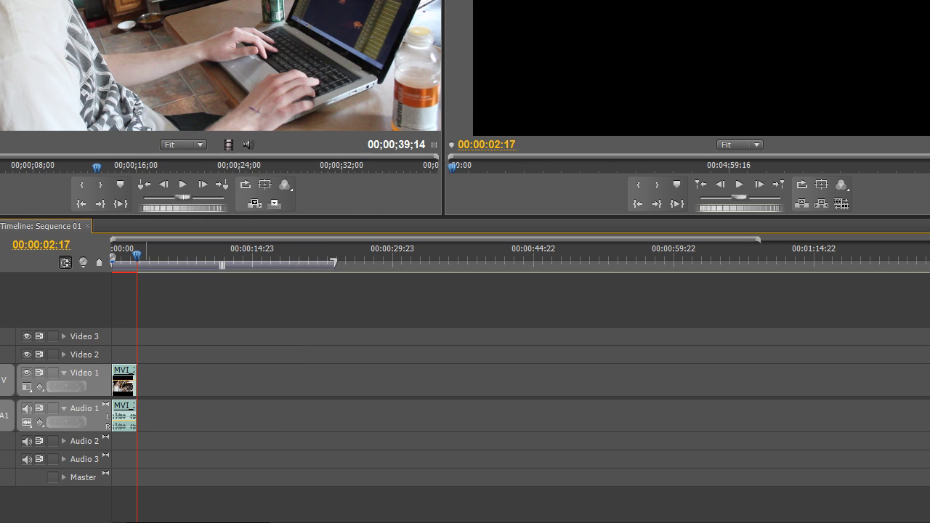
Zoom in on the 2:17 clip and scrub through it from its first frame
key(=)
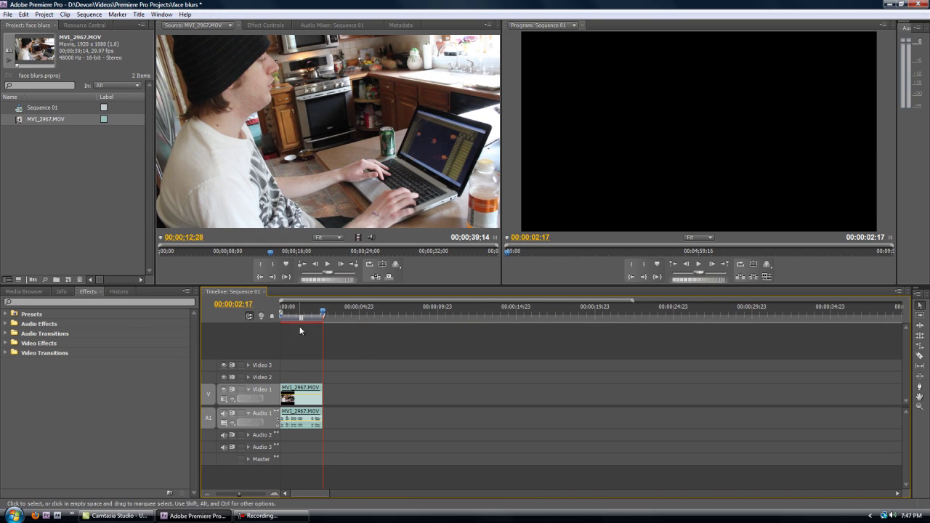
click(283, 316)
drag(283, 316, 281, 316)
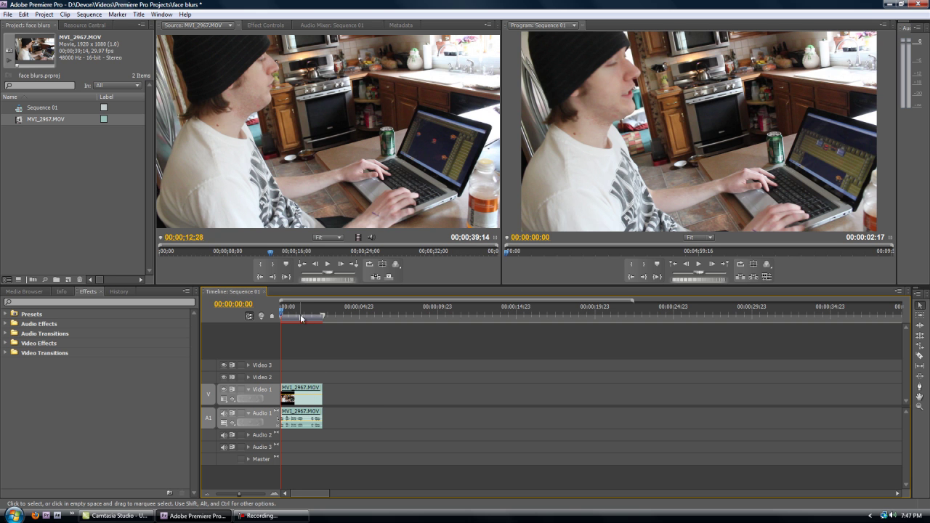
mouse_move(301, 315)
mouse_down()
mouse_move(285, 315)
mouse_move(324, 320)
mouse_move(286, 315)
mouse_move(302, 314)
mouse_up()
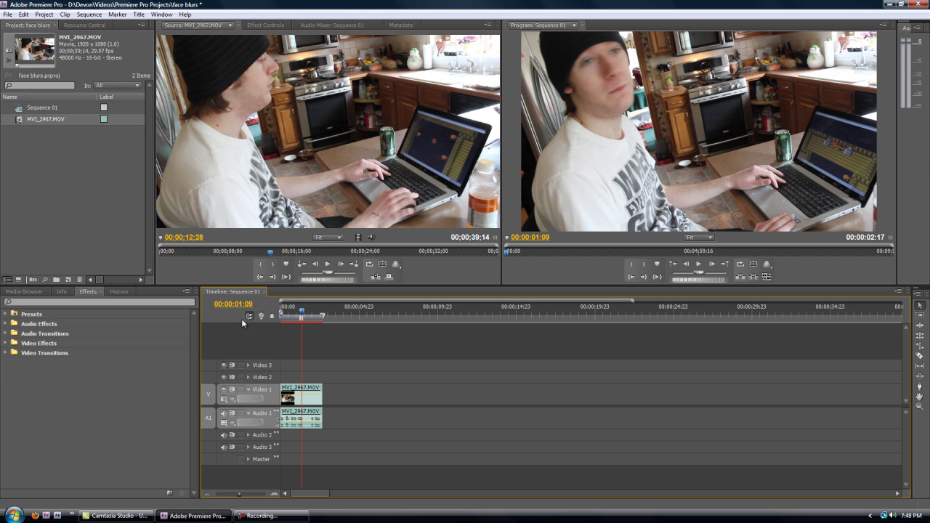
Paste a copy of the MVI_2967.MOV clip after the original on the timeline
click(20, 122)
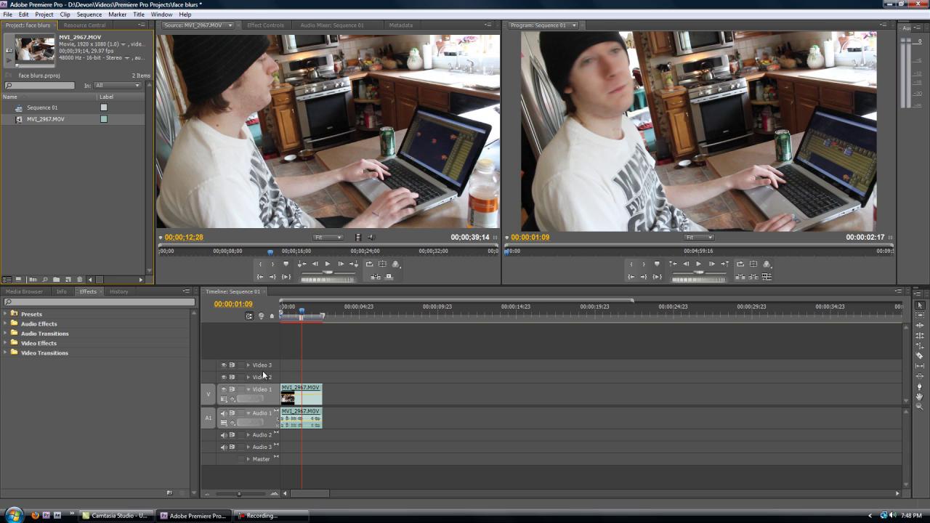
click(301, 391)
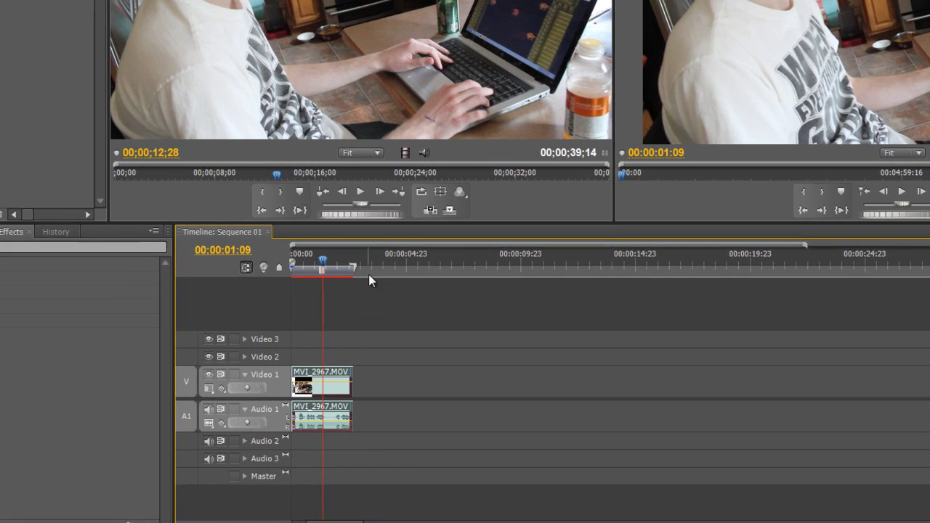
click(339, 317)
click(409, 385)
key(ctrl+v)
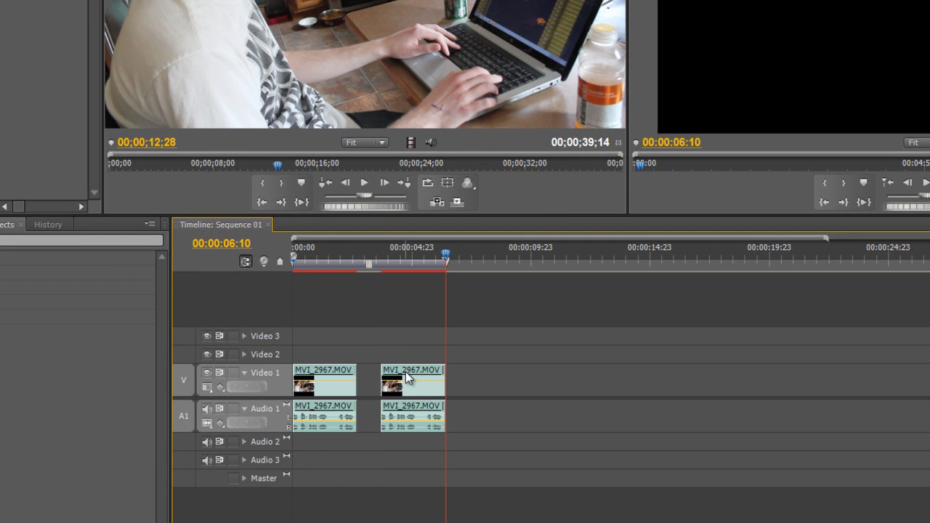
drag(420, 255, 402, 269)
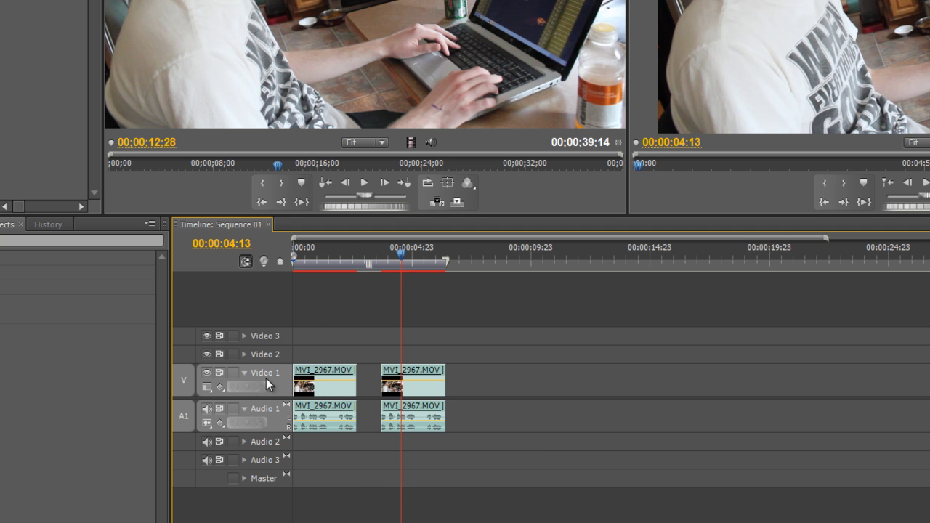
With Video 1 locked, clear the copy's audio, then move its video onto Video 2 at 00:00
click(232, 373)
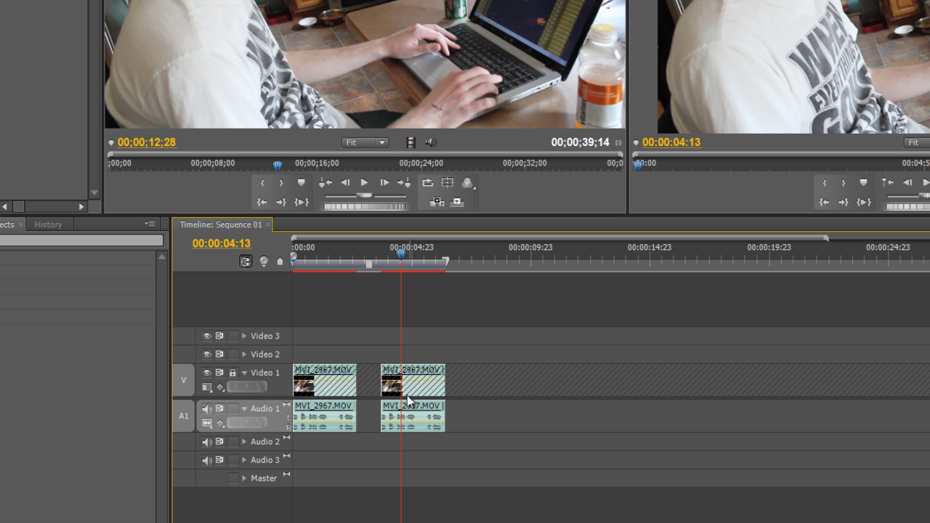
right_click(412, 410)
click(444, 58)
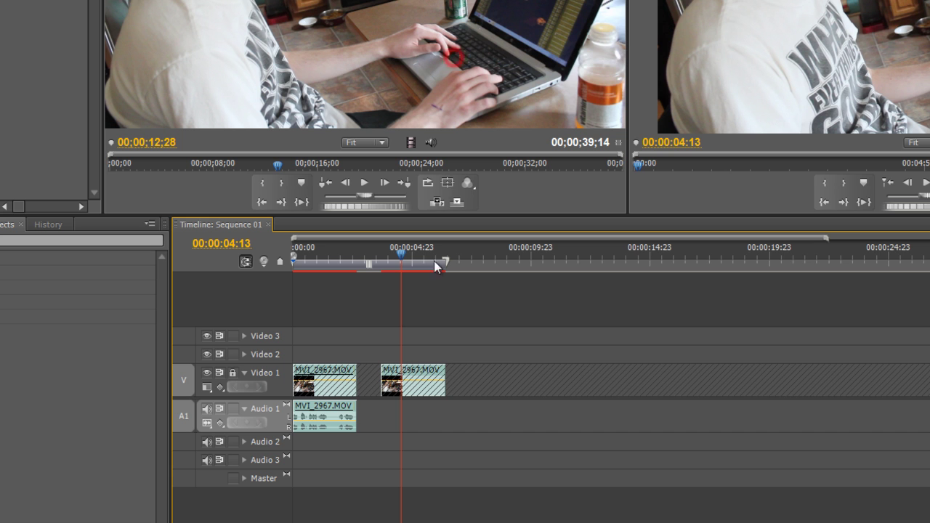
click(233, 371)
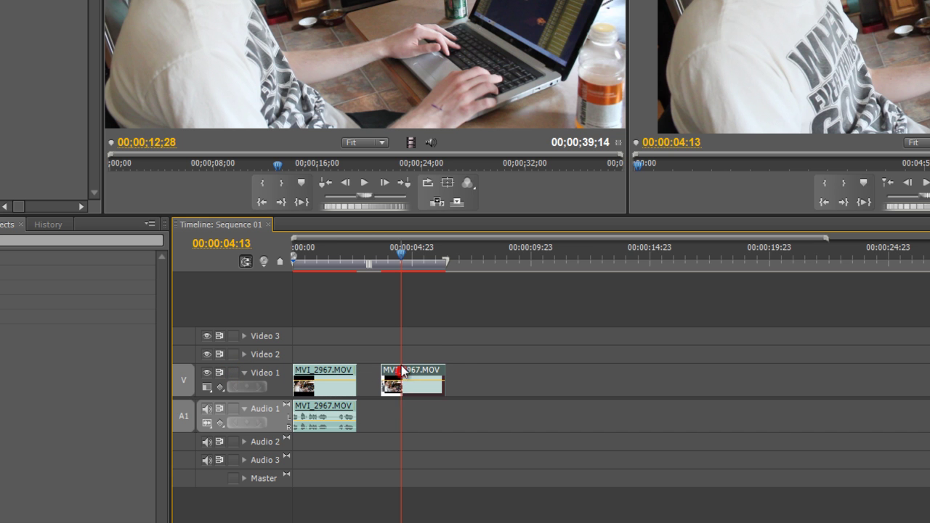
mouse_move(398, 372)
mouse_down()
mouse_move(398, 354)
mouse_move(303, 356)
mouse_up()
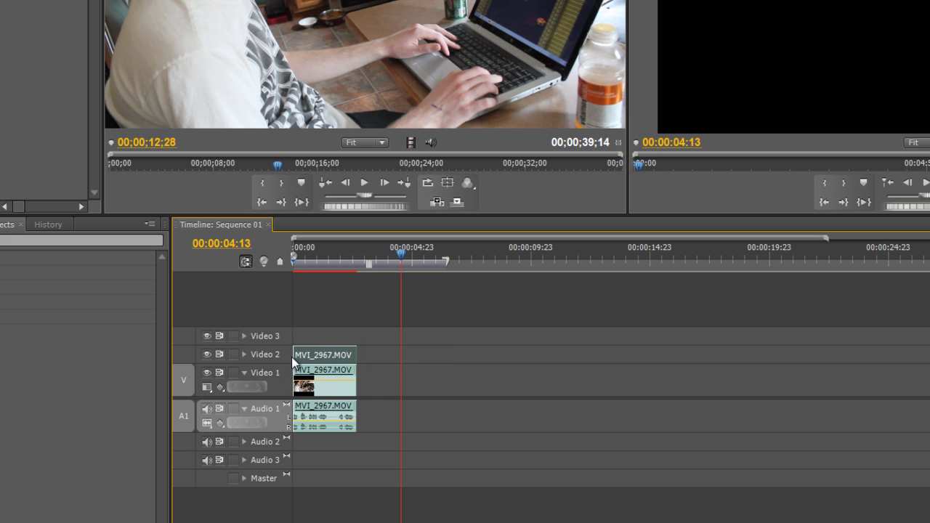
Expand Video 2 and toggle its visibility to compare the stacked clips near 00:00:01:00
click(244, 354)
click(327, 260)
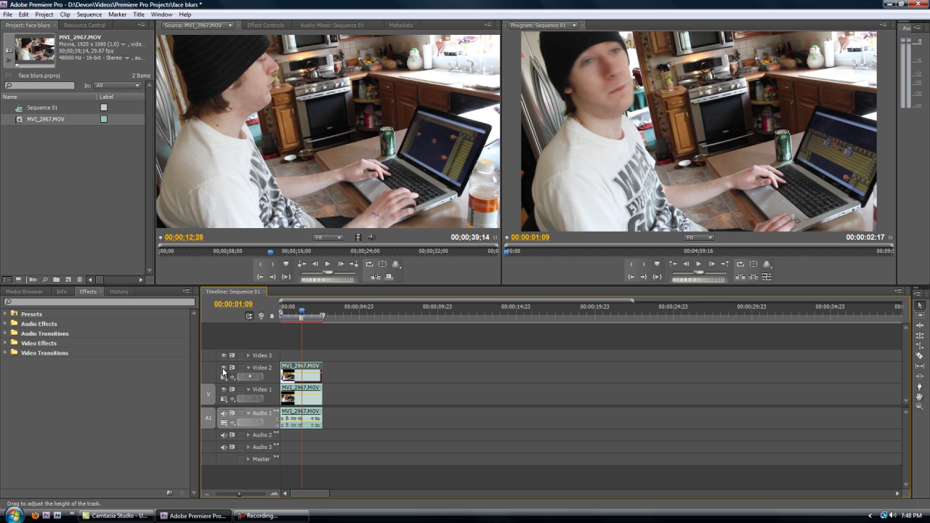
click(224, 368)
click(296, 314)
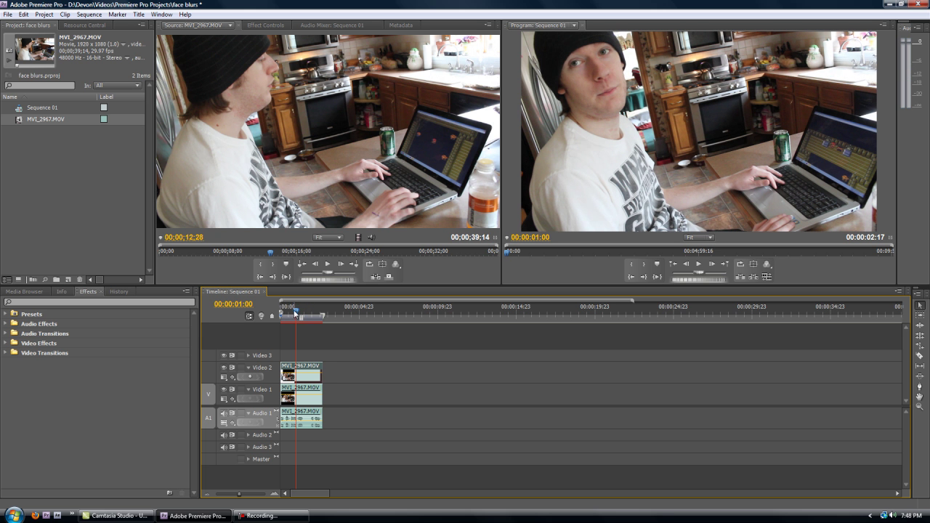
key(=)
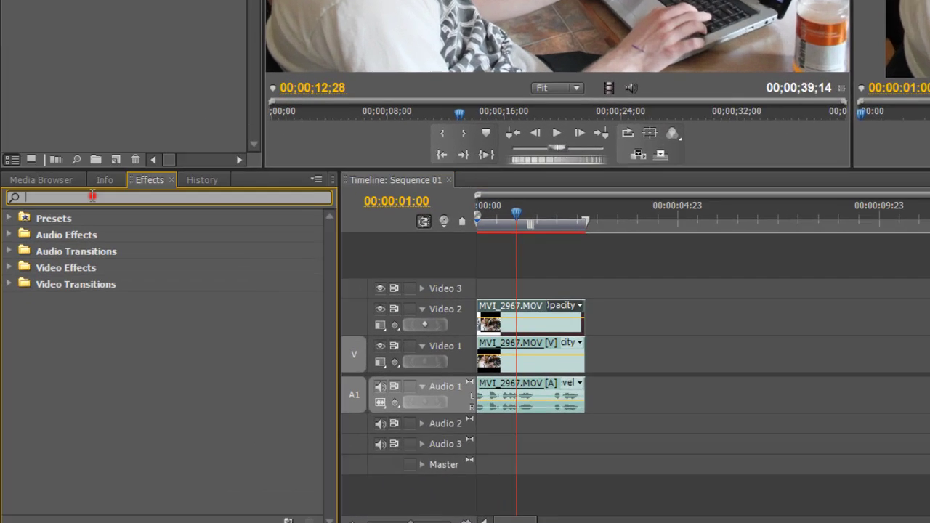
Search the effects for 'mos' and apply Mosaic to the Video 2 clip
click(54, 301)
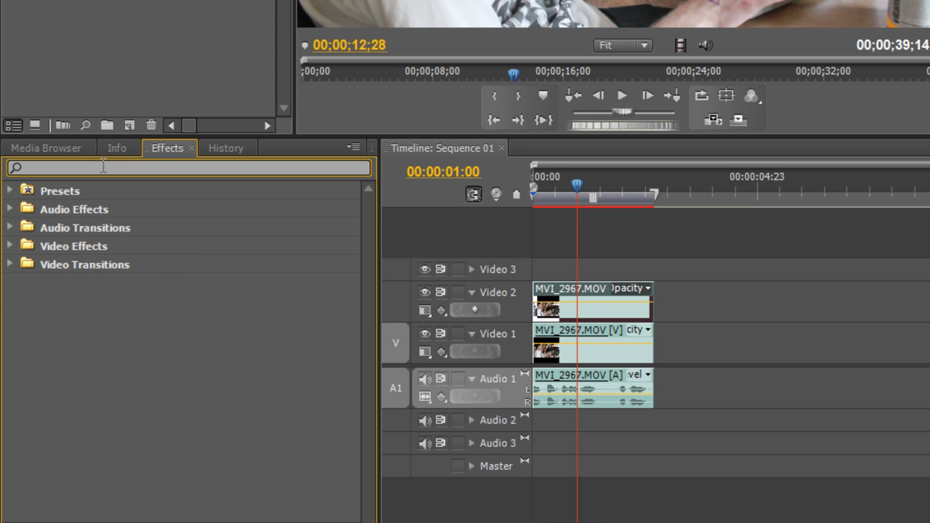
text(mosa)
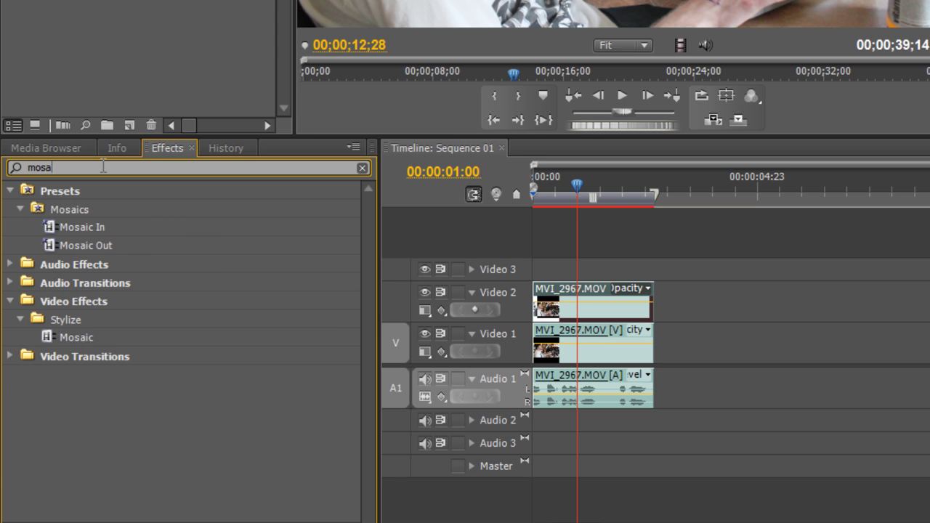
drag(48, 336, 589, 298)
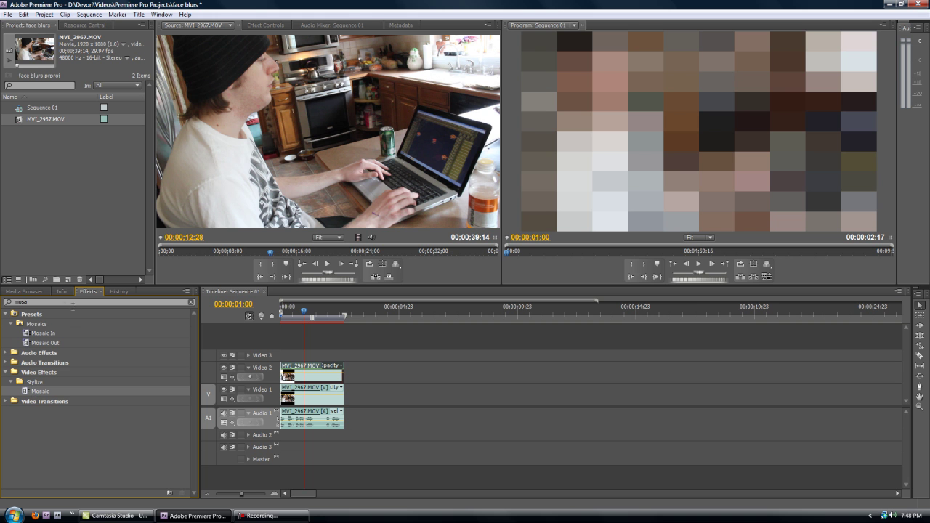
Search 'gaussian' and apply Gaussian Blur to the duplicated clip
drag(61, 301, 6, 302)
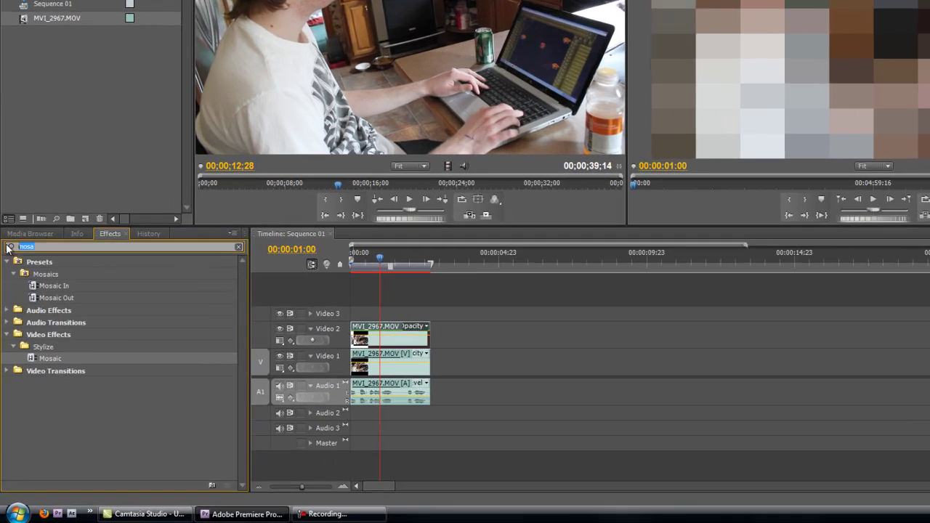
text(gaussio)
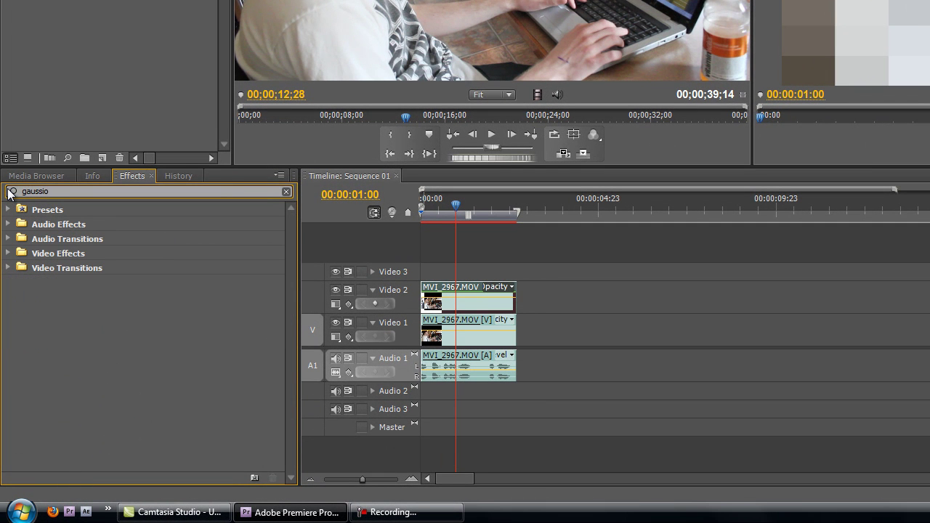
key(BackSpace)
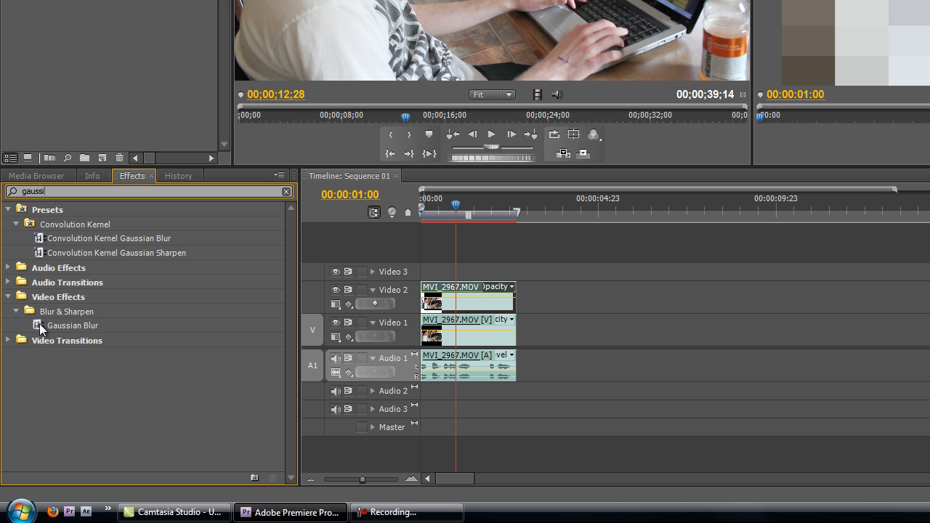
drag(39, 323, 467, 307)
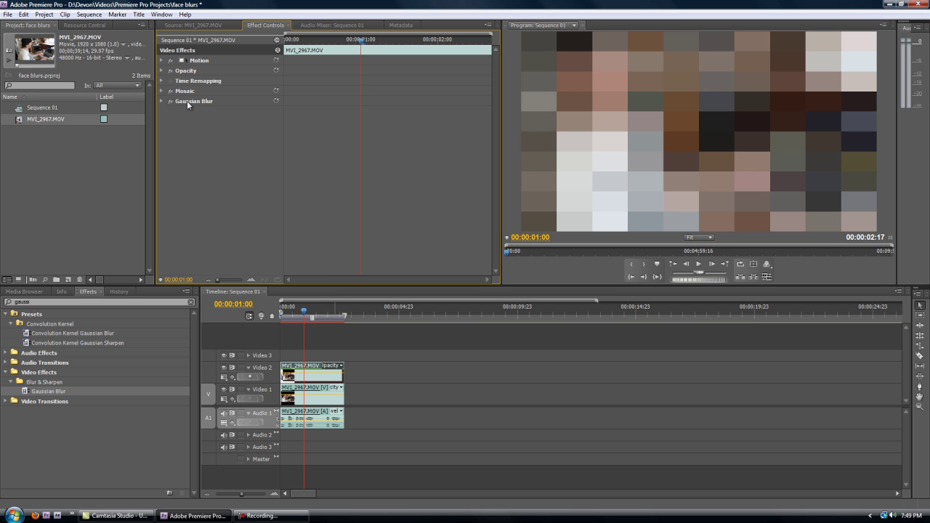
Search 'crop' and apply Crop to the Video 2 clip
double_click(25, 301)
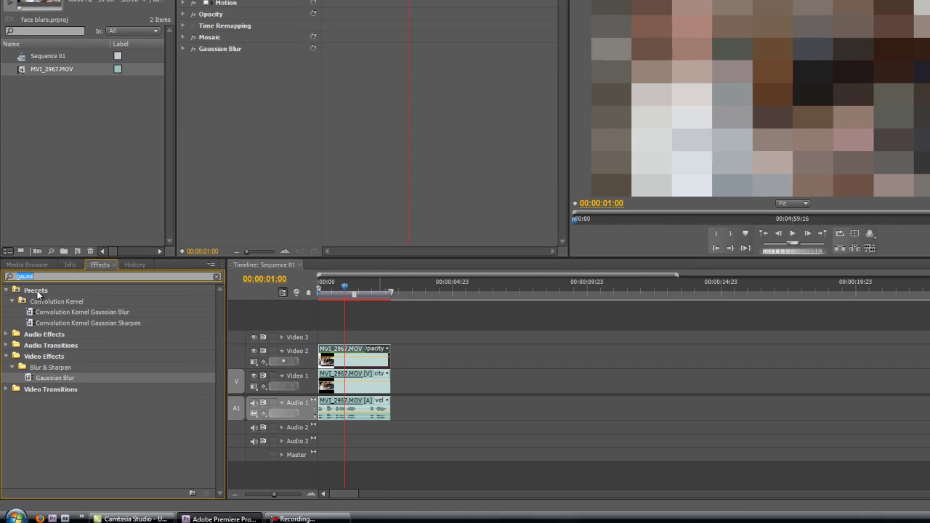
text(crop)
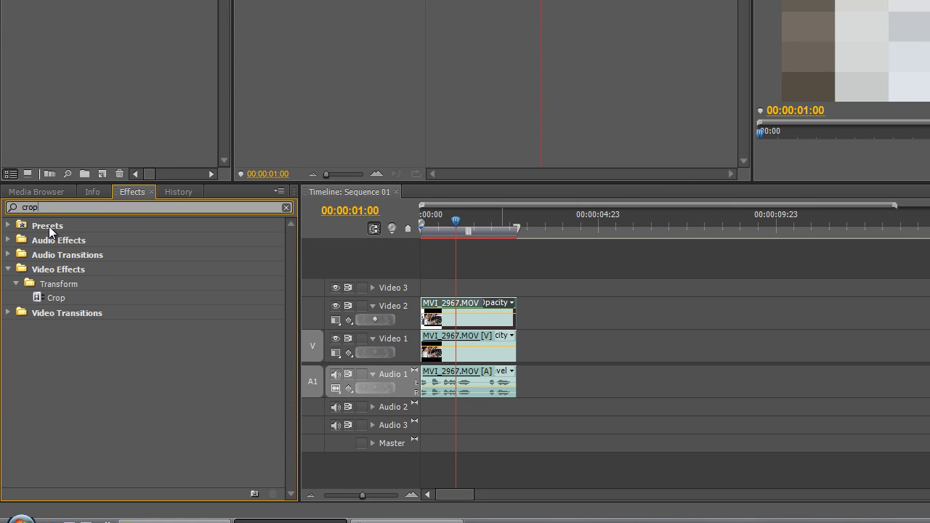
drag(35, 298, 432, 320)
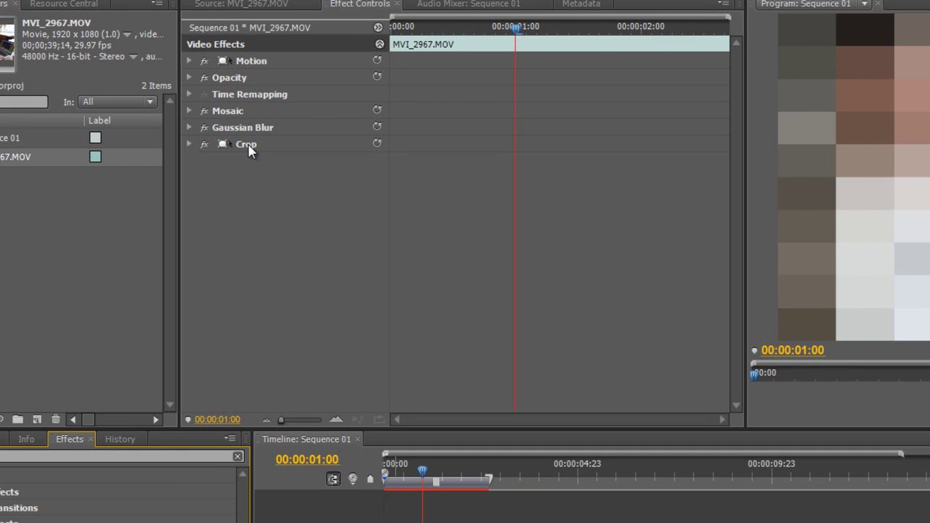
Move Crop between Mosaic and Gaussian Blur, set Blurriness to 27.0 and Mosaic blocks to 23 × 30
drag(248, 145, 254, 125)
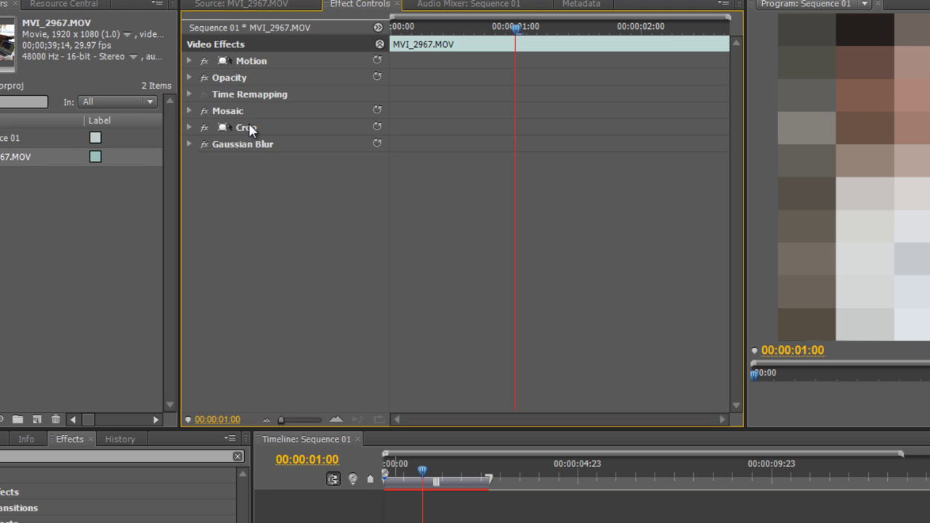
click(189, 143)
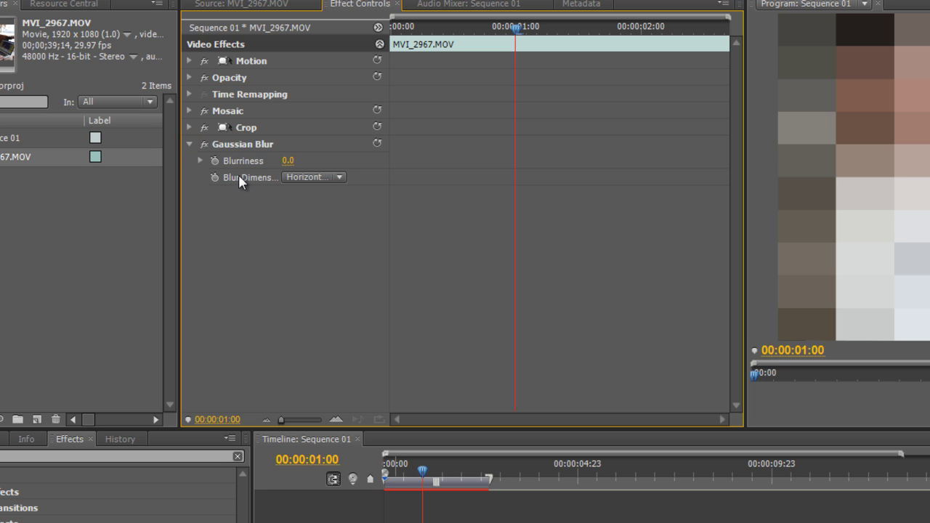
drag(287, 162, 338, 170)
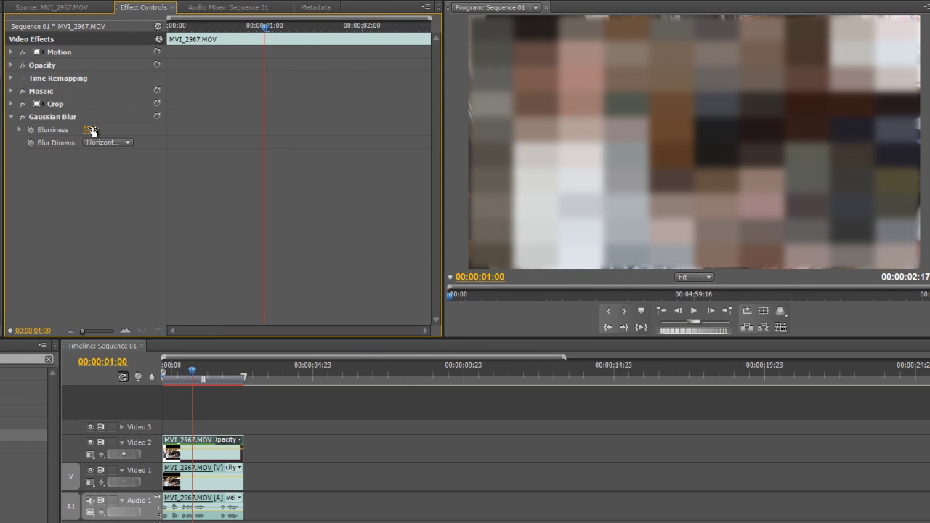
click(90, 131)
drag(88, 136, 56, 125)
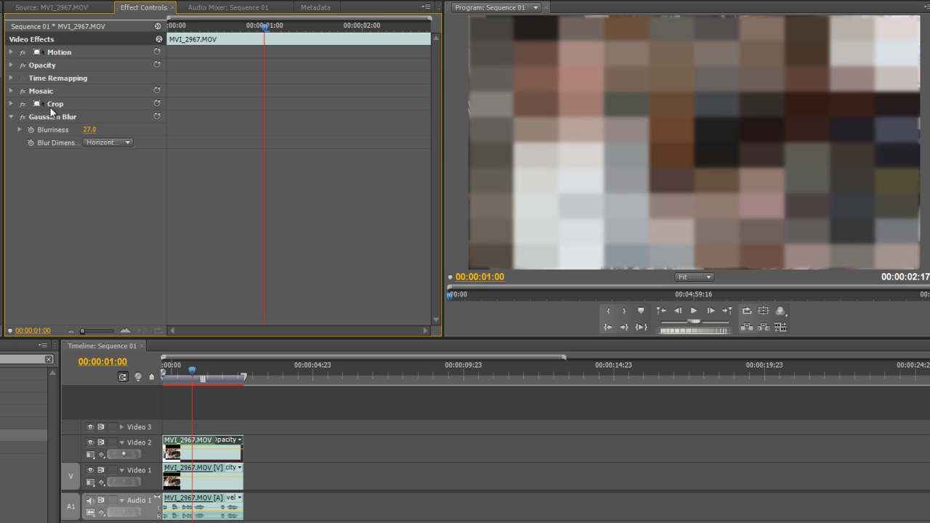
click(10, 92)
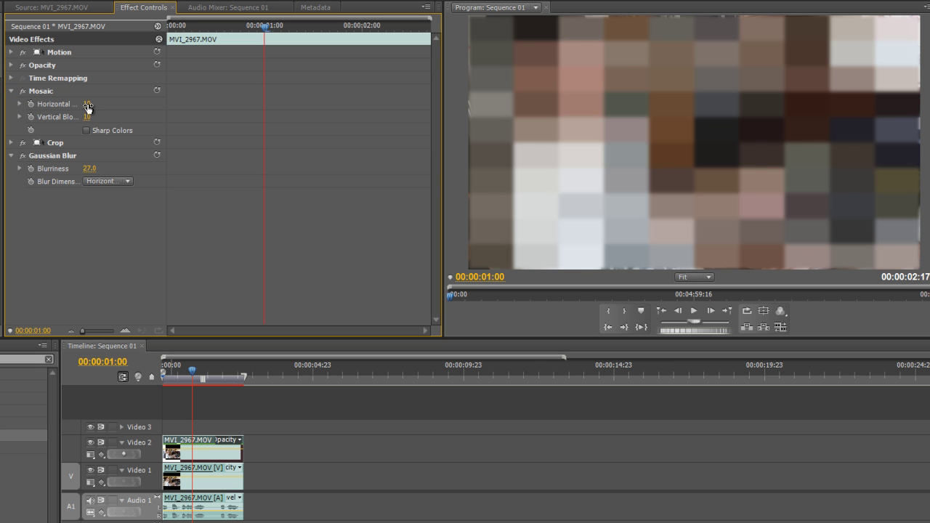
mouse_move(86, 104)
mouse_down()
mouse_move(137, 108)
mouse_move(71, 105)
mouse_move(112, 116)
mouse_move(88, 104)
mouse_move(103, 108)
mouse_up()
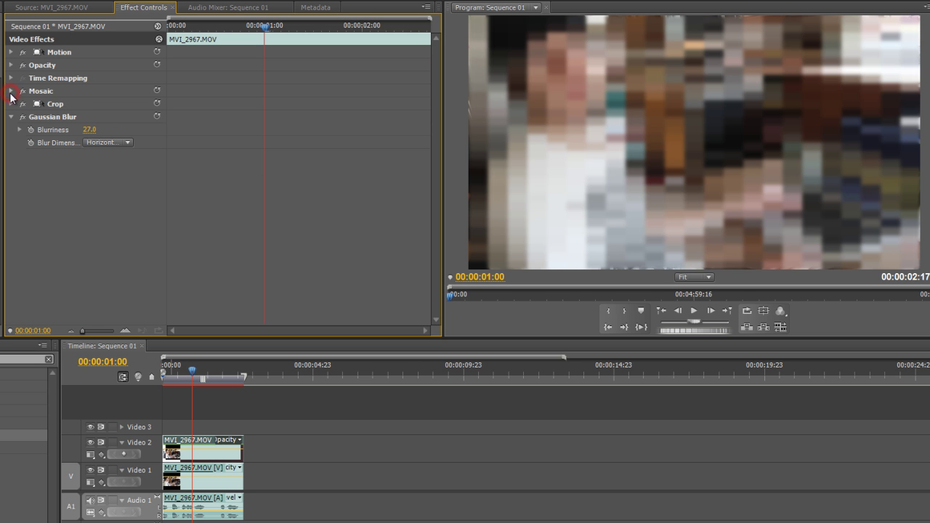
Collapse Gaussian Blur, expand the Crop settings, and return the playhead to 00:00:00:00
click(11, 117)
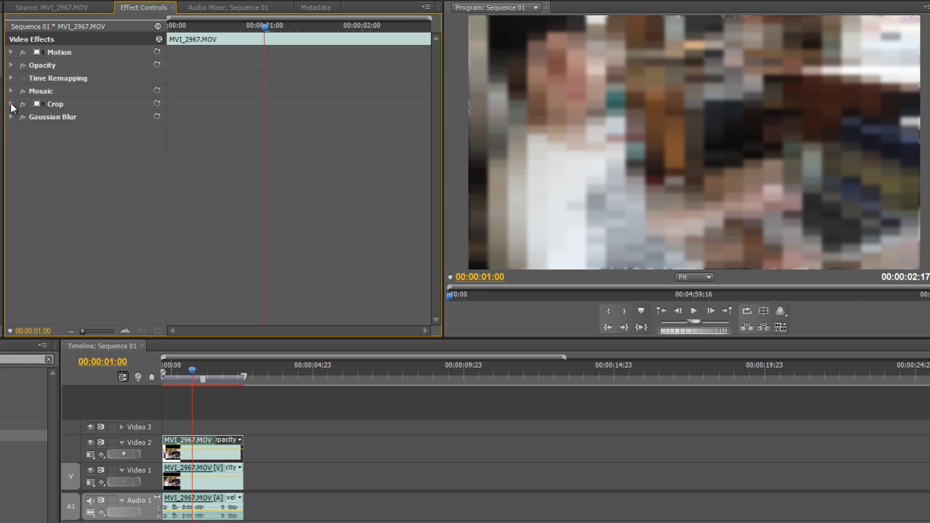
click(11, 105)
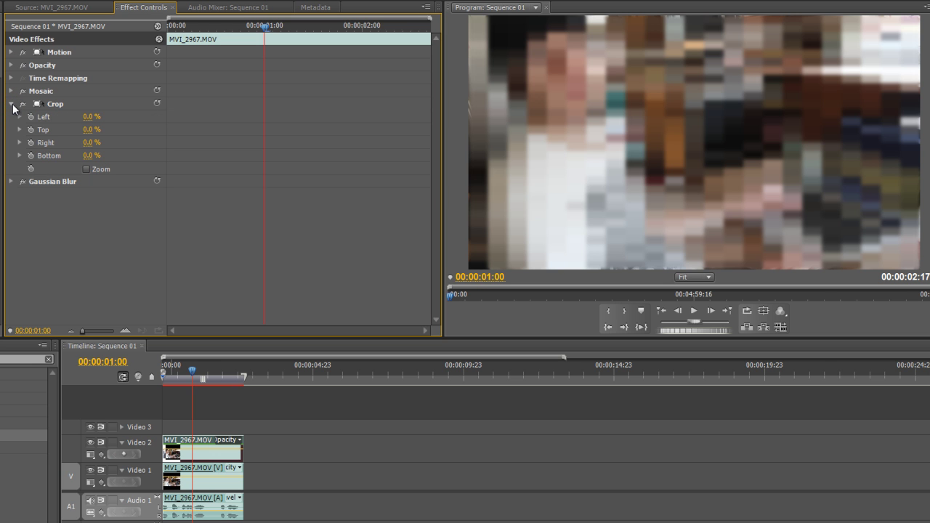
drag(190, 369, 149, 366)
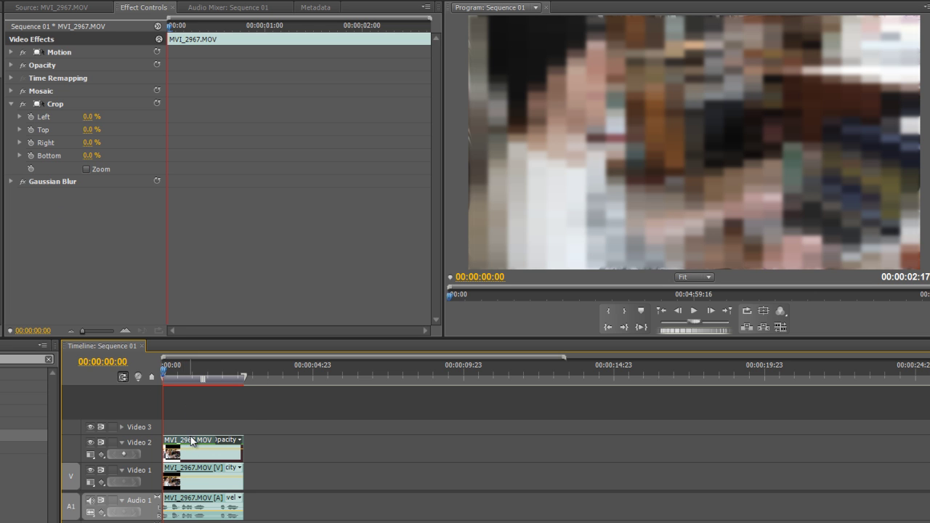
Turn on keyframing for Crop Left, Top, Right and Bottom at the clip start
click(30, 117)
click(30, 143)
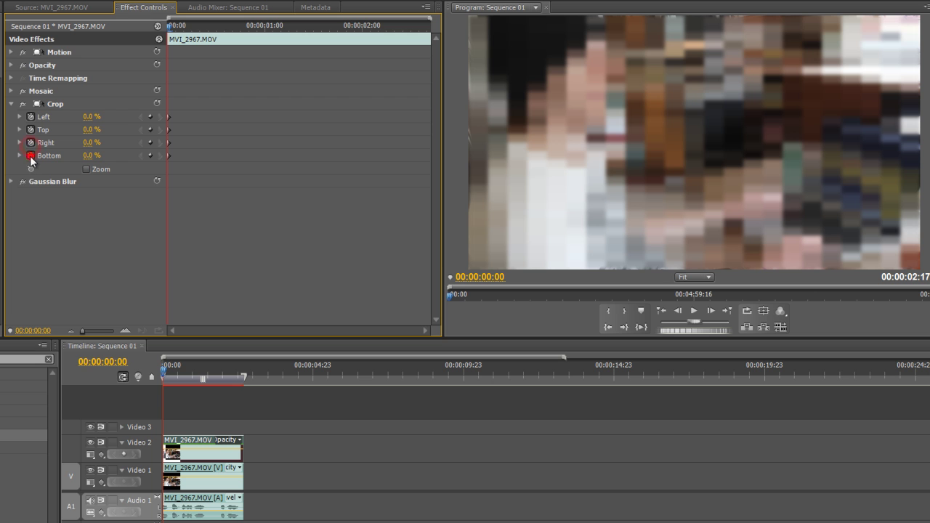
click(31, 155)
click(30, 169)
Drag the crop box around the face: Left 13.9%, Top 4.6%, Right 63.3%, Bottom 54.8%
click(37, 105)
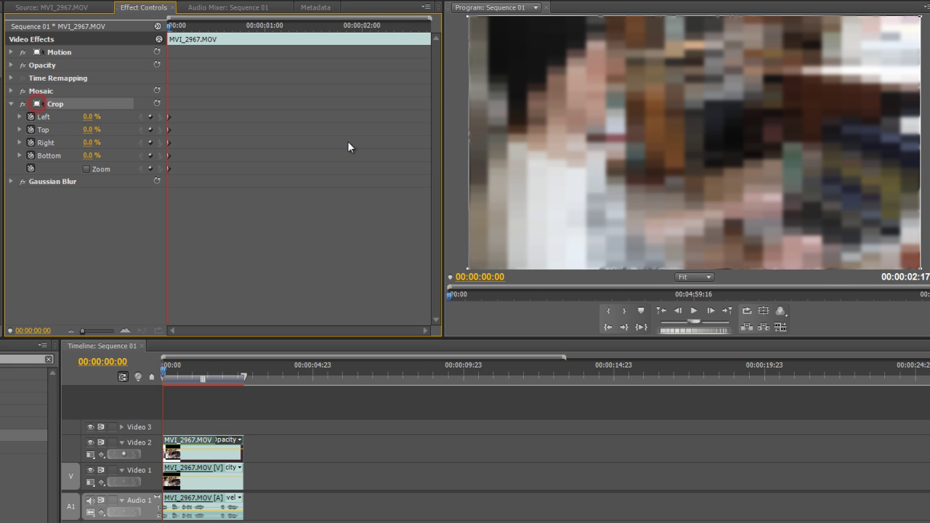
drag(469, 273, 554, 133)
drag(921, 19, 655, 29)
drag(610, 85, 589, 82)
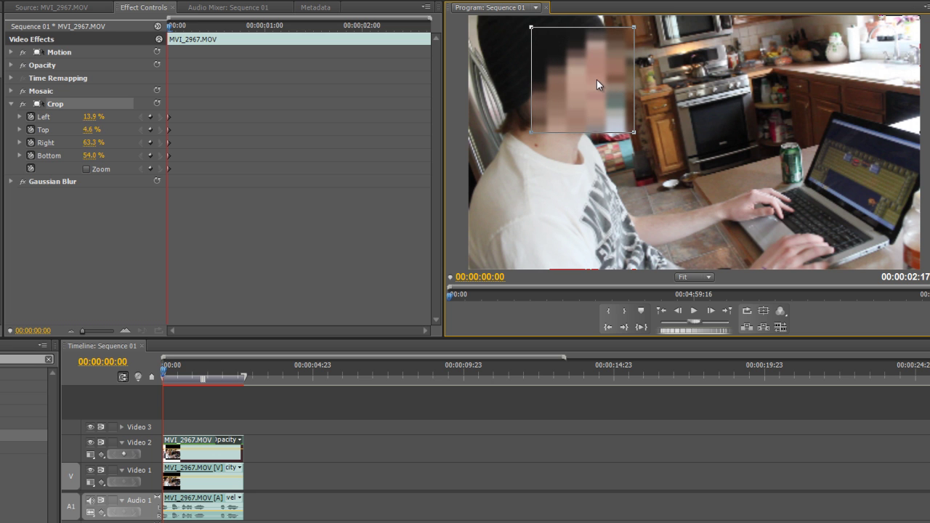
click(289, 443)
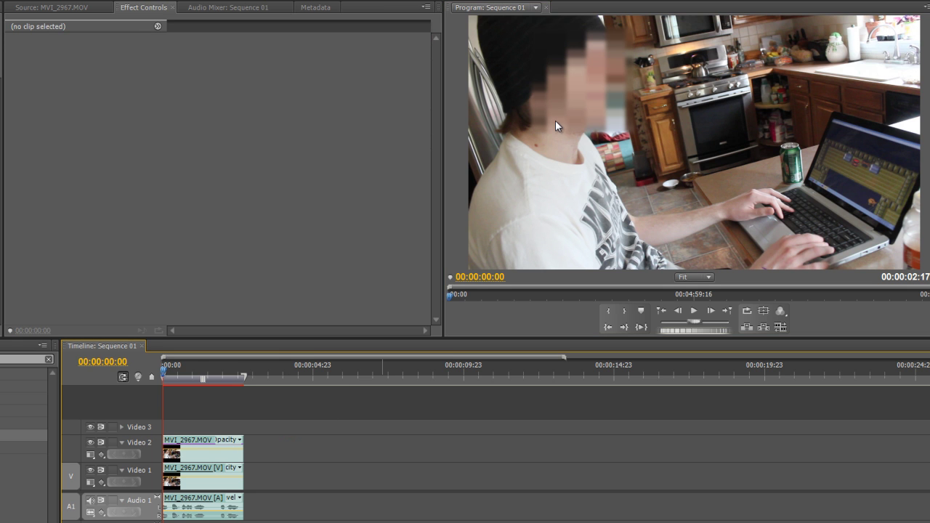
click(220, 440)
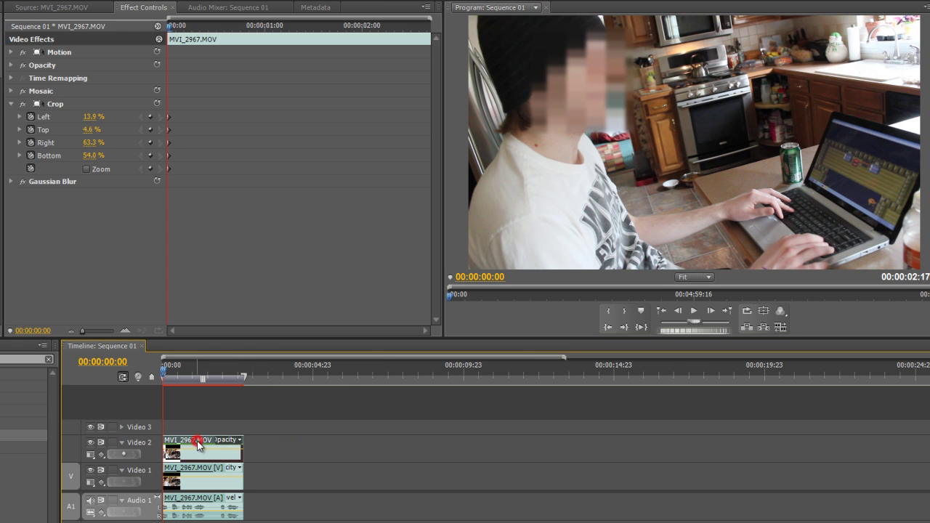
click(11, 181)
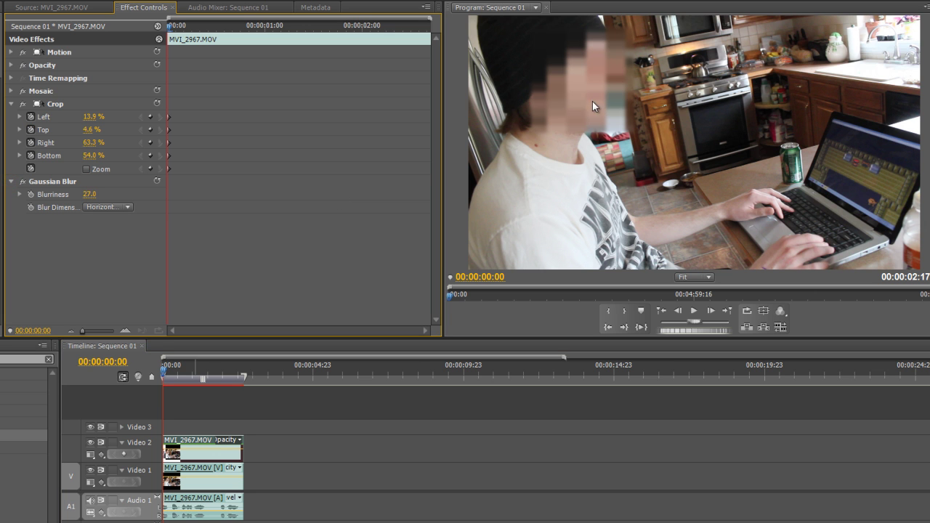
click(23, 182)
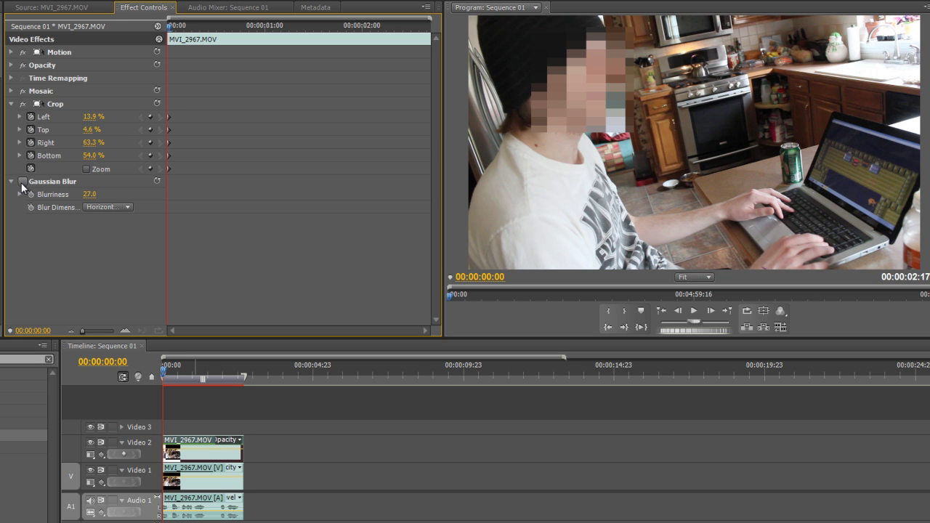
click(23, 183)
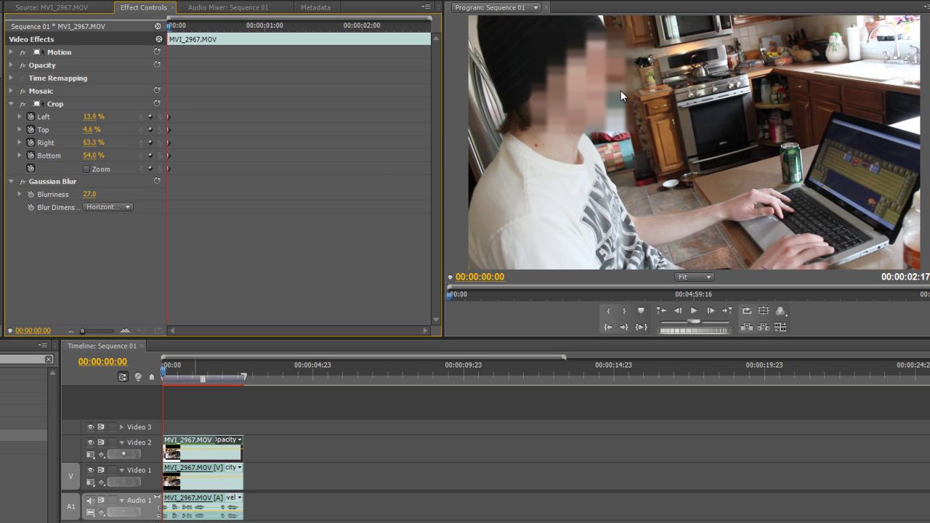
click(169, 355)
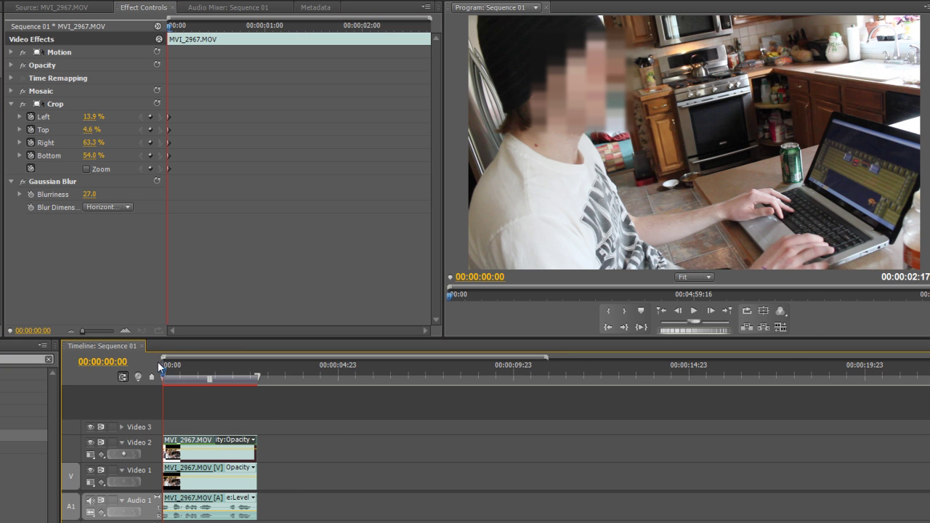
Select Crop and reposition the crop box over the face across the first few frames
click(200, 445)
click(55, 105)
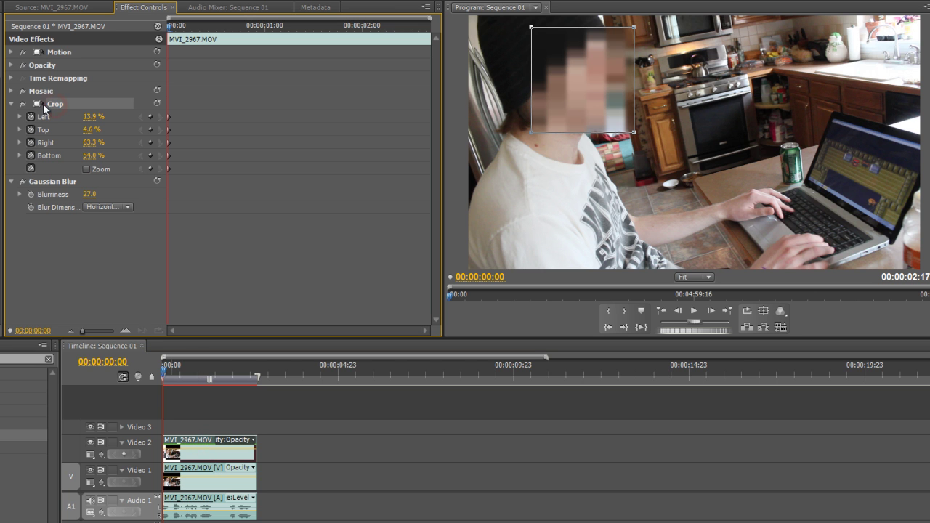
click(36, 104)
click(170, 28)
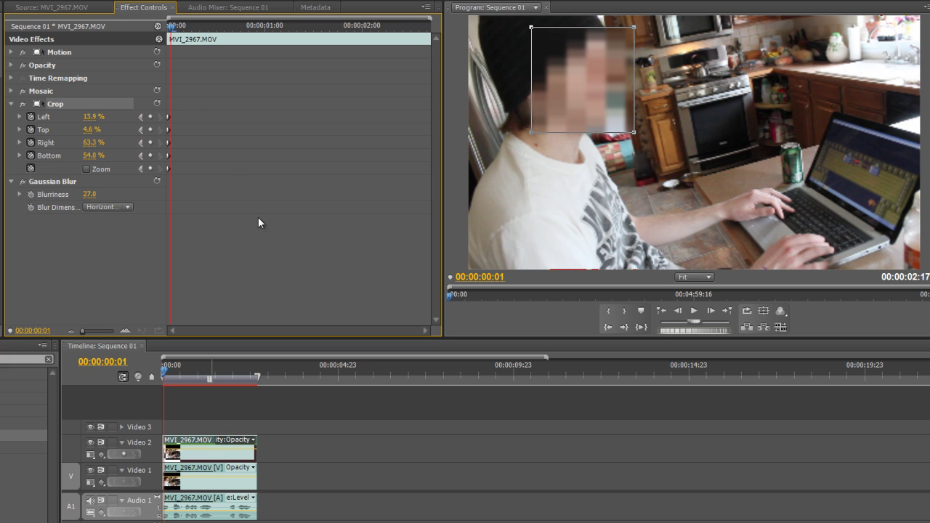
key(Right)
key(Right)
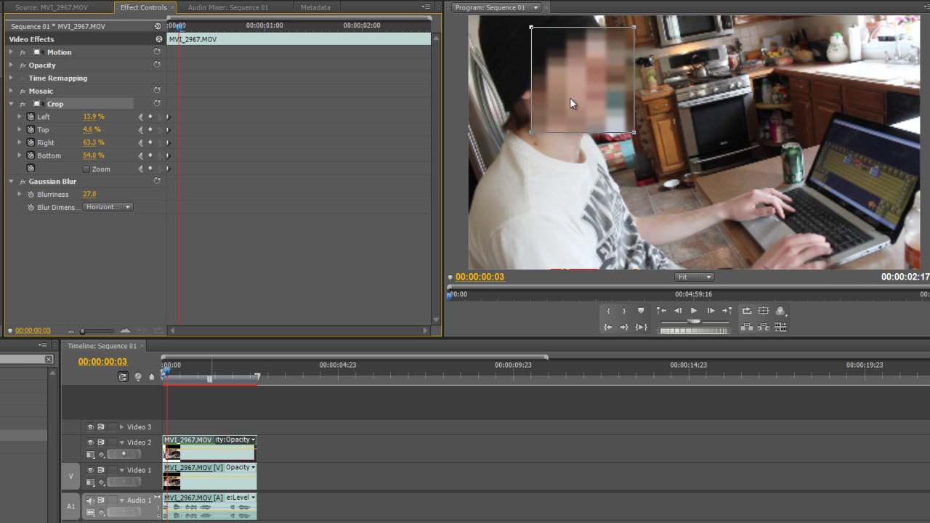
drag(577, 97, 565, 94)
key(Right)
key(Right)
key(Right)
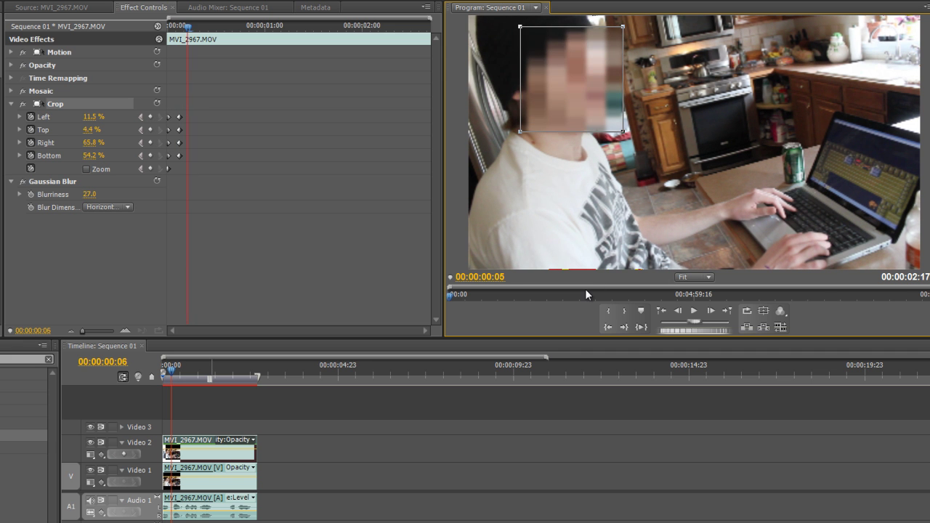
drag(575, 60, 609, 102)
Step through the remaining frames to 00:00:02:16, nudging the crop box back onto the face
key(Right)
key(Right)
key(Right)
key(Right)
key(Right)
key(Right)
key(Right)
key(Right)
key(Right)
key(Right)
key(Right)
key(Right)
key(Right)
key(Right)
key(Right)
key(Right)
key(Right)
key(Right)
key(Right)
key(Right)
key(Right)
key(Right)
key(Right)
key(Right)
key(Right)
key(Right)
key(Right)
key(Right)
key(Right)
key(Right)
key(Right)
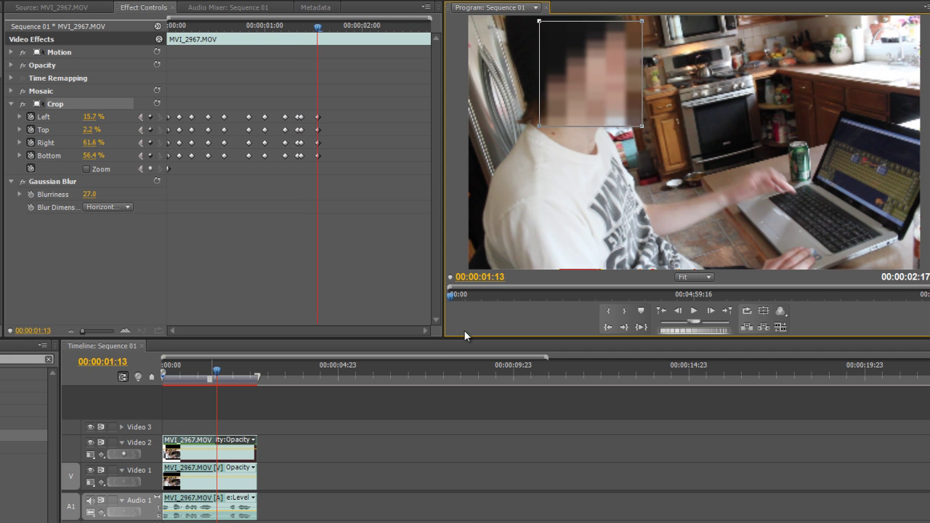
key(Left)
key(Left)
key(Left)
key(Left)
key(Left)
key(Right)
key(Right)
key(Right)
key(Right)
key(Right)
key(Right)
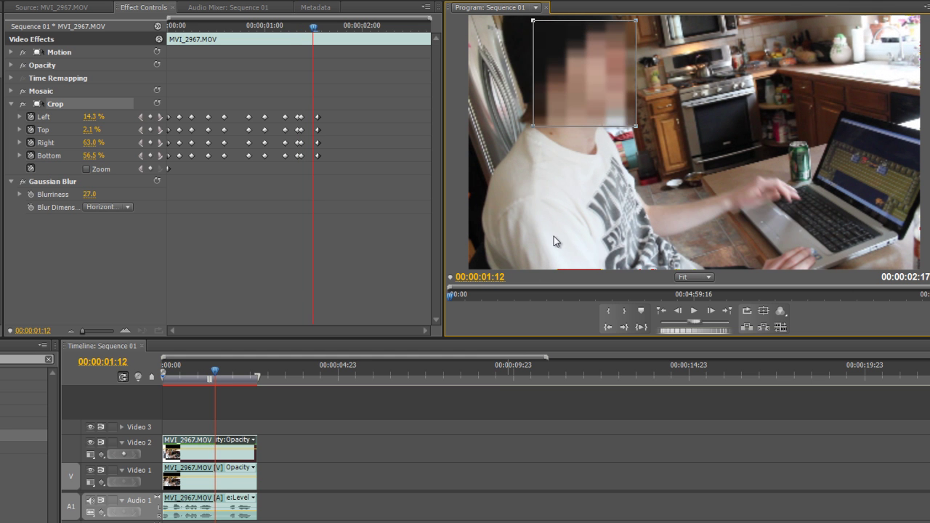
key(Right)
key(Right)
mouse_move(594, 90)
mouse_down()
mouse_move(618, 105)
mouse_move(588, 96)
mouse_up()
key(Right)
key(Right)
key(Right)
key(Right)
key(Right)
key(Right)
key(Right)
key(Right)
key(Right)
key(Right)
key(Right)
key(Right)
key(Right)
key(Right)
key(Right)
key(Right)
key(Right)
key(Right)
key(Right)
key(Right)
key(Right)
key(Right)
key(Right)
key(Right)
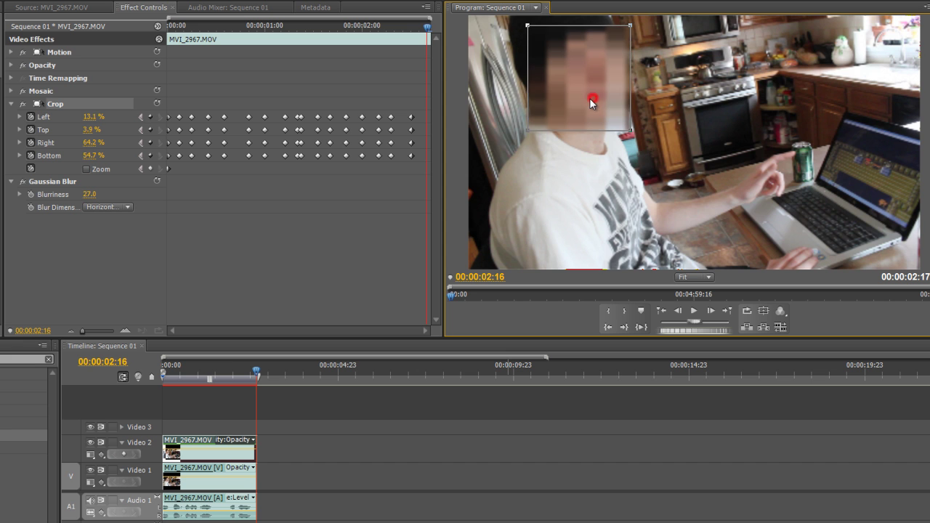
key(Right)
key(Right)
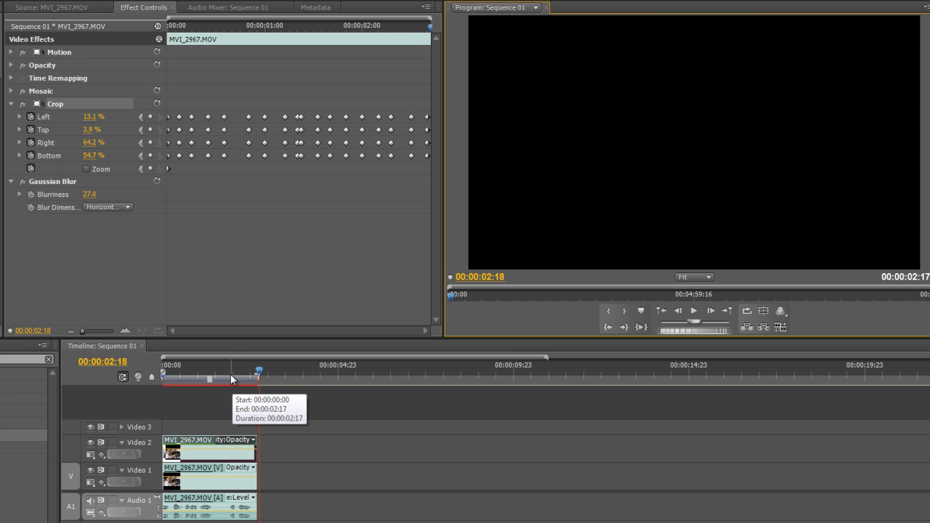
Deselect the clip, rewind to 00:00:00:00, zoom out and play Sequence 01 from the start
click(207, 369)
click(310, 456)
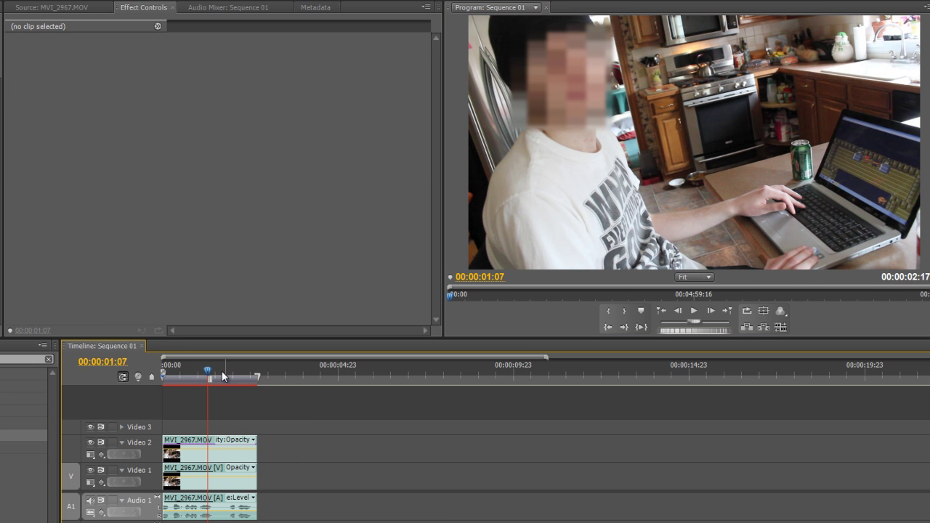
drag(200, 369, 154, 366)
key(minus)
key(minus)
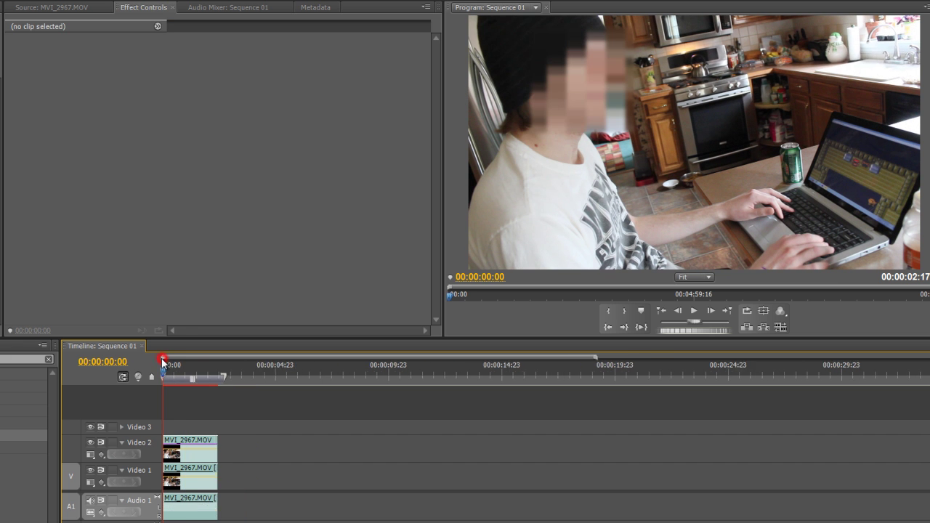
click(693, 311)
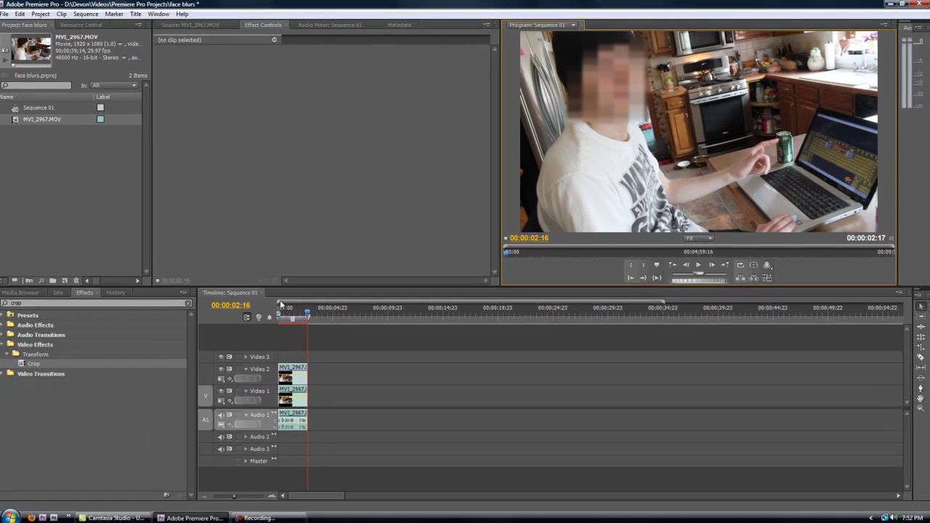
key(equal)
key(equal)
drag(303, 315, 296, 321)
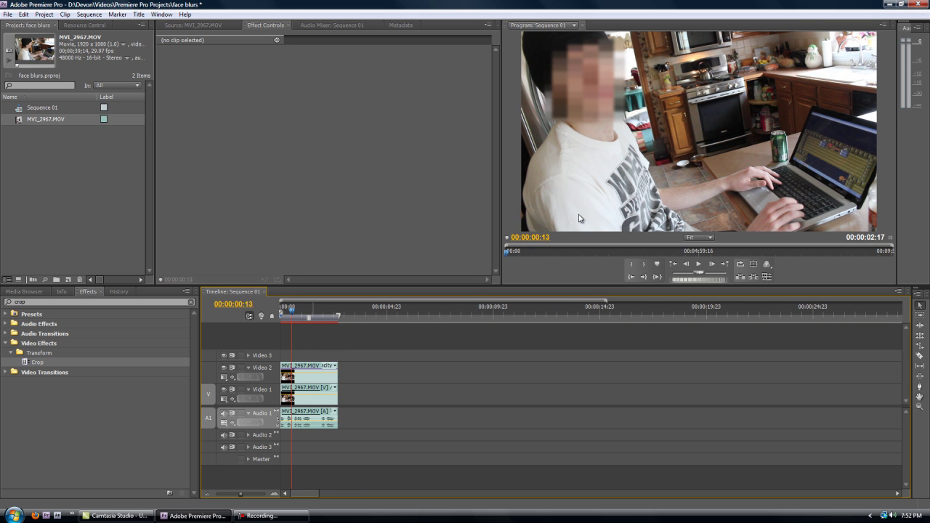
click(302, 369)
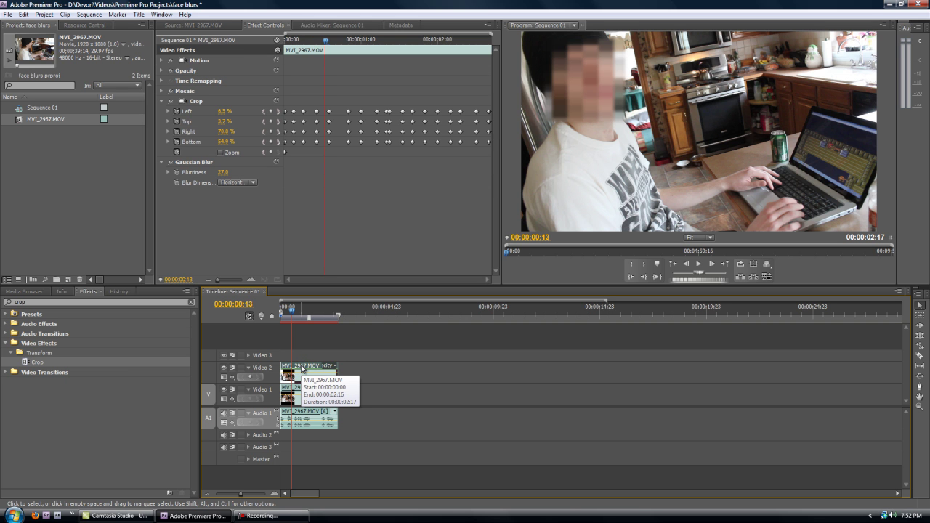
click(358, 310)
click(367, 375)
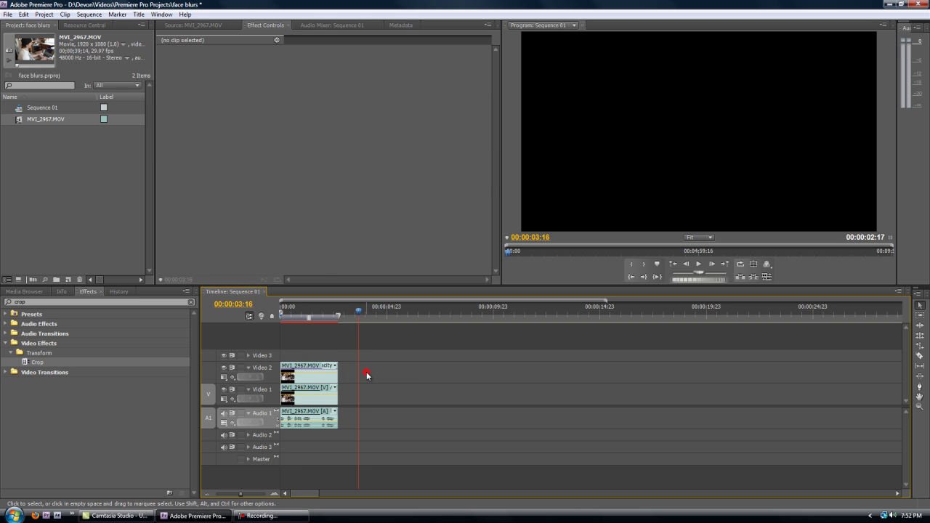
key(ctrl+v)
drag(366, 375, 283, 360)
click(248, 355)
click(299, 306)
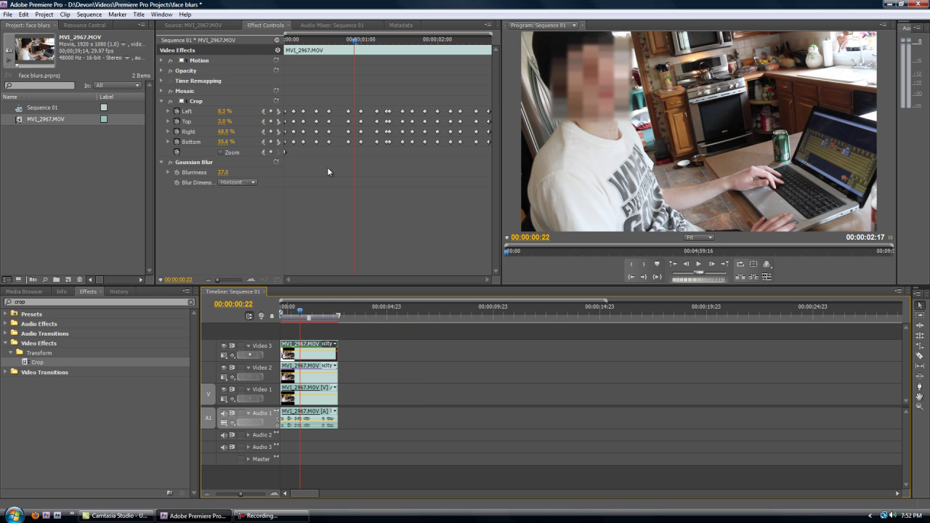
click(492, 91)
drag(490, 92, 239, 235)
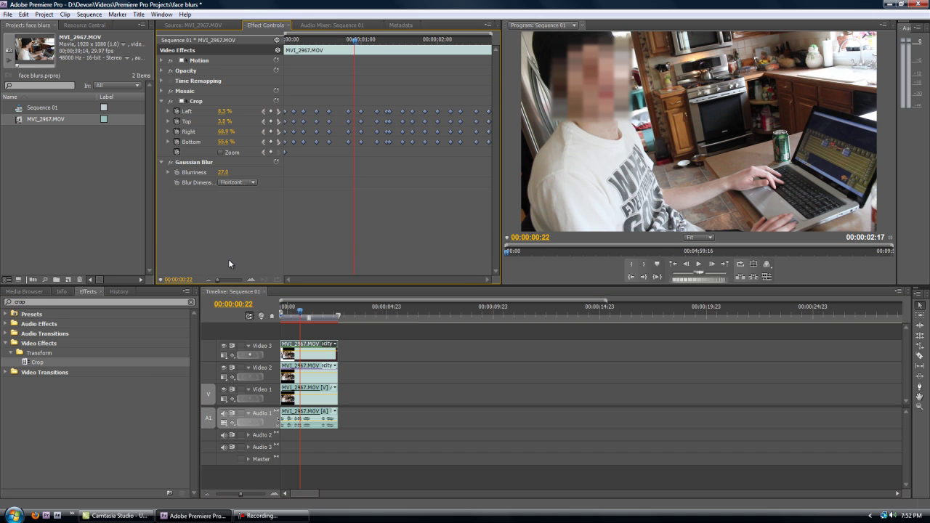
key(Delete)
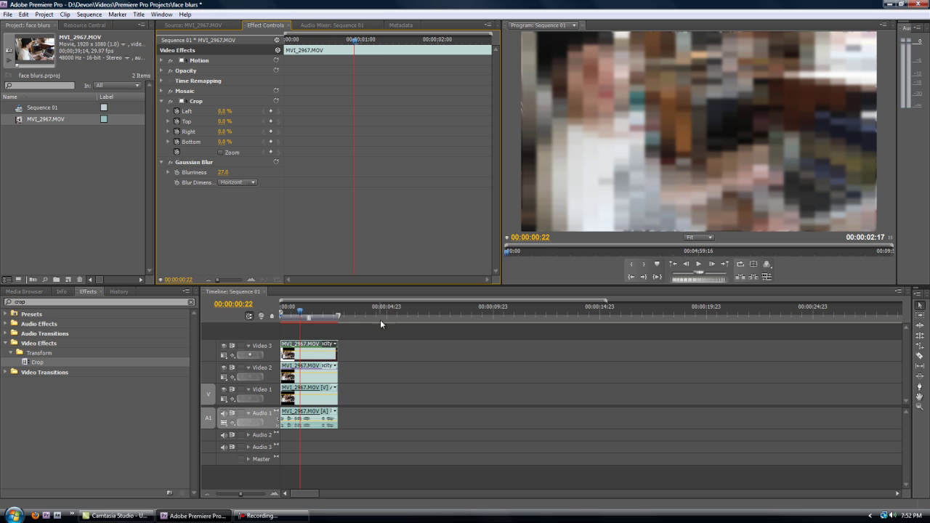
click(308, 312)
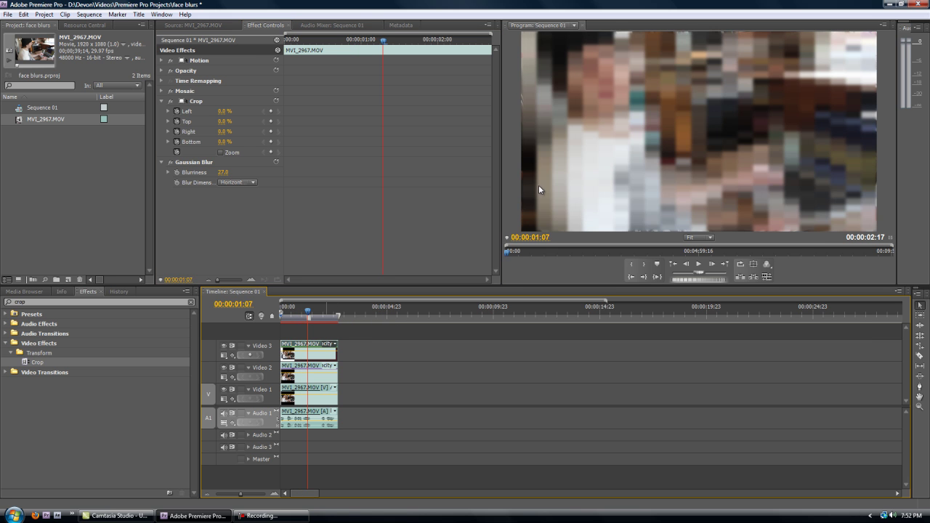
click(538, 189)
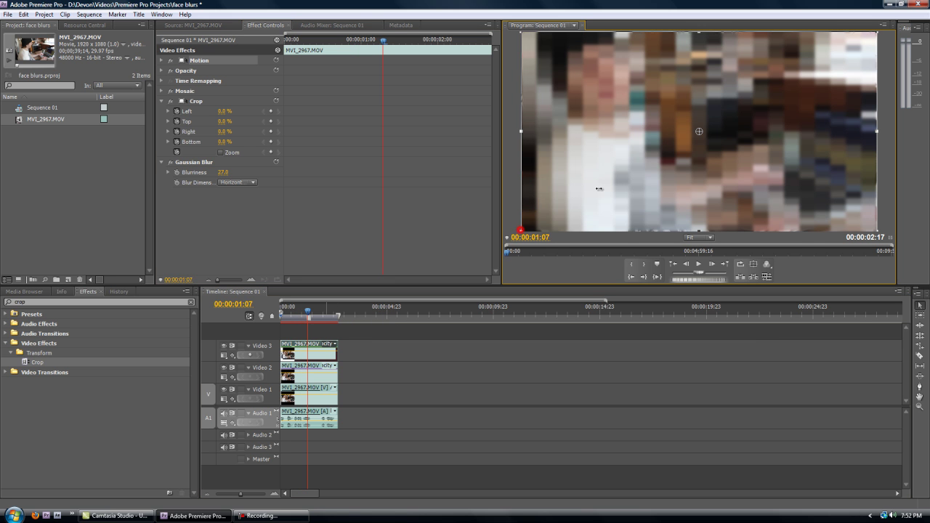
click(297, 352)
key(Delete)
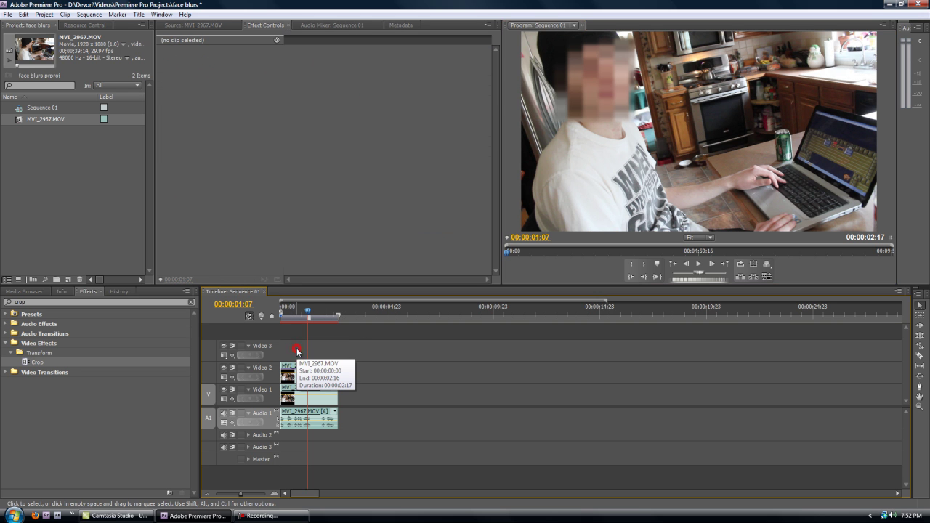
click(296, 310)
click(373, 366)
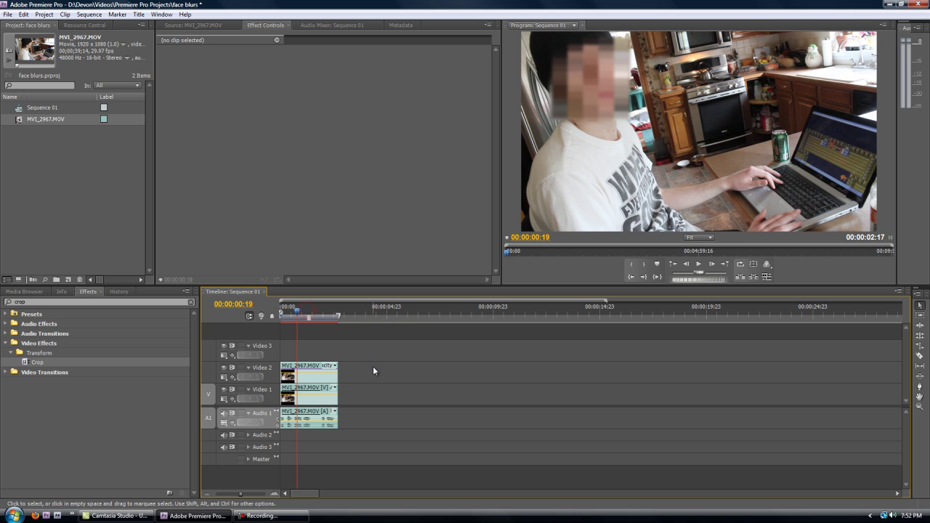
key(Home)
click(698, 264)
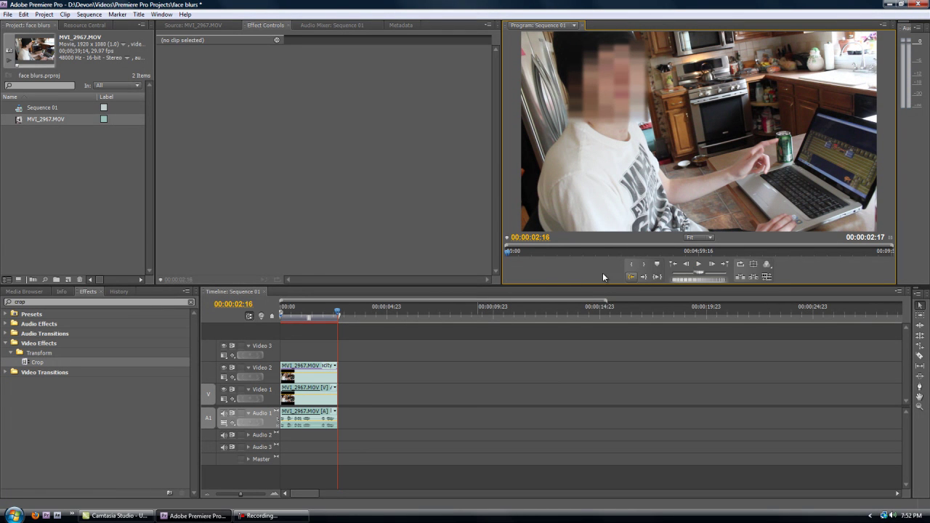
click(282, 303)
key(equal)
key(equal)
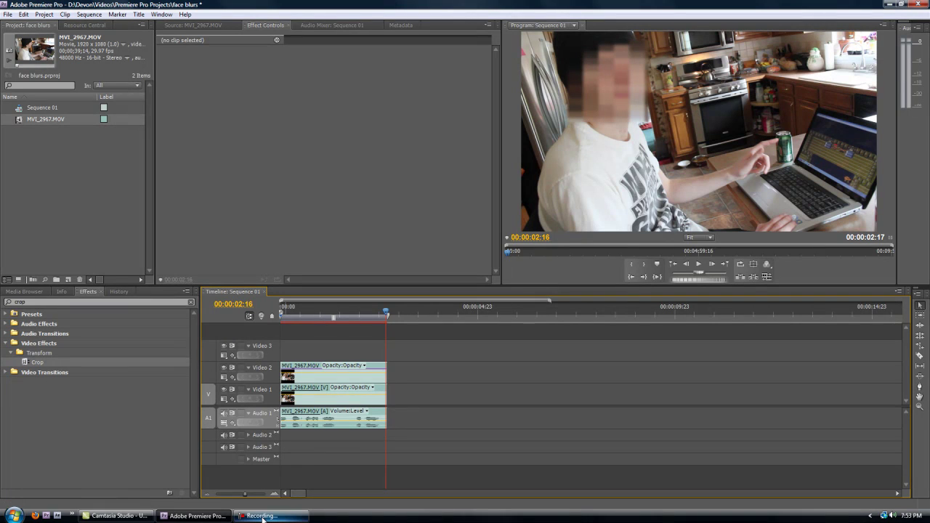
mouse_move(263, 518)
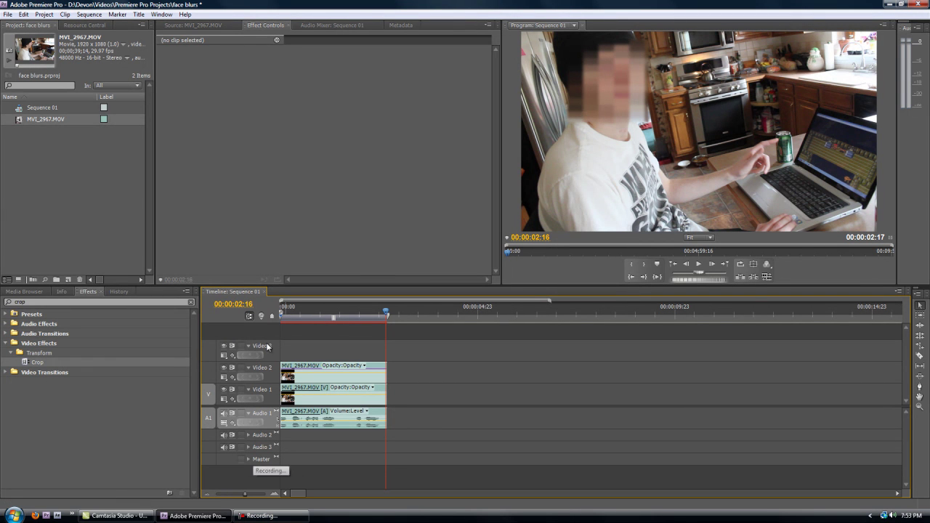
key(minus)
key(minus)
key(minus)
key(minus)
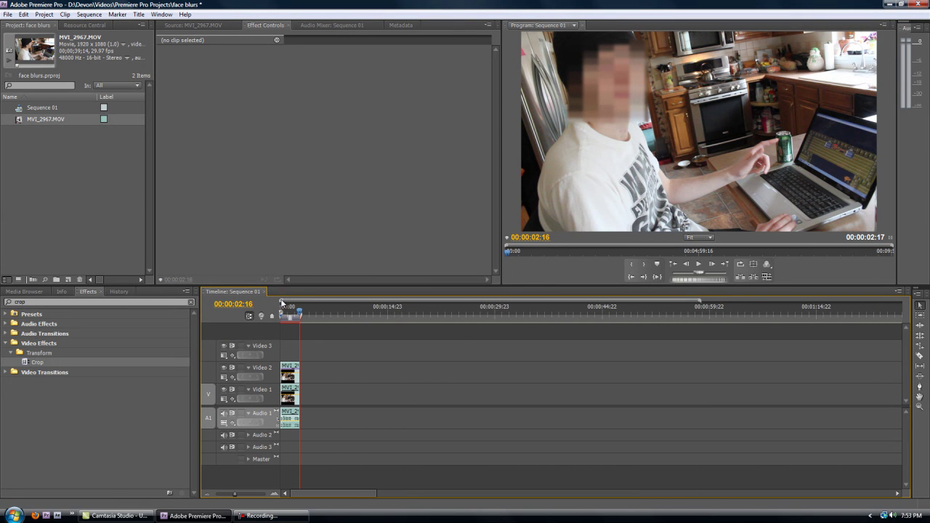
click(290, 314)
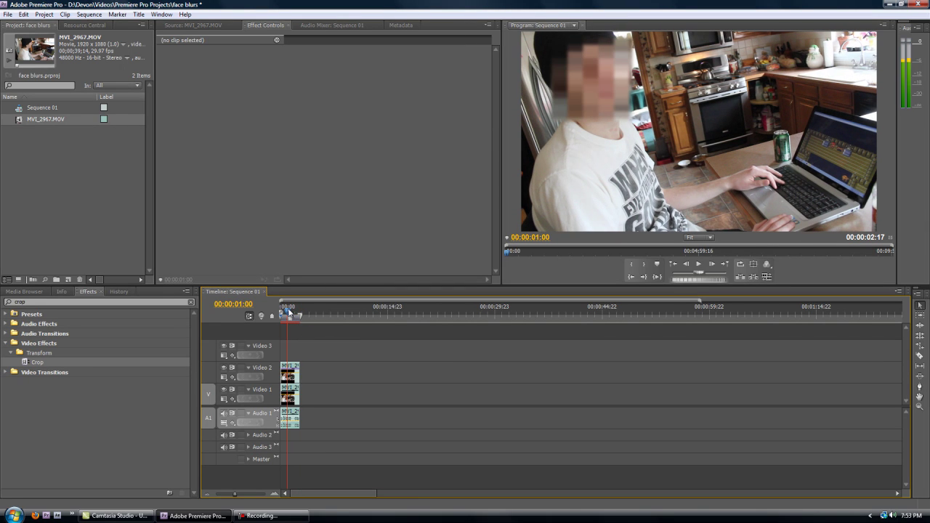